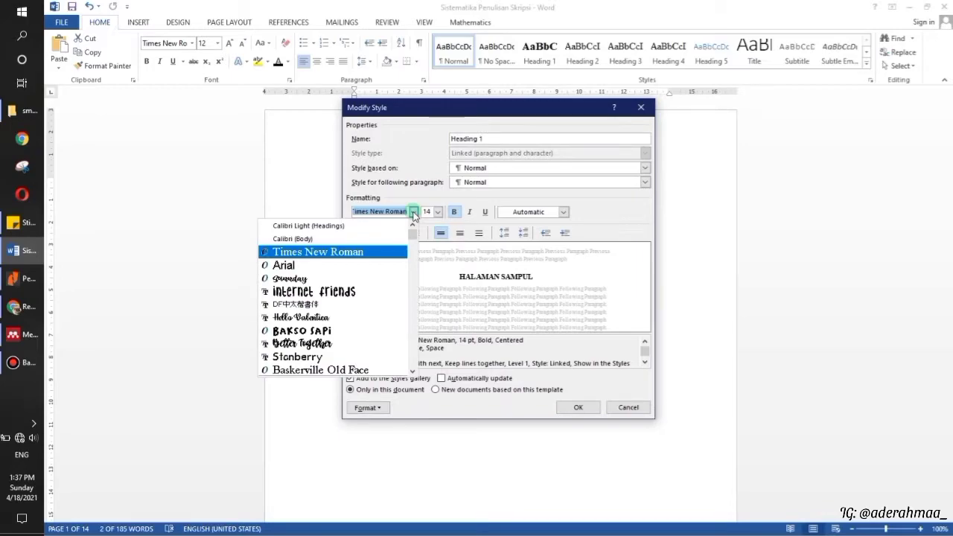
# Step: Keep the Heading 1 style at Times New Roman, 14 pt, bold, centred, automatic colour, and apply it to HALAMAN SAMPUL
pyautogui.click(438, 213)
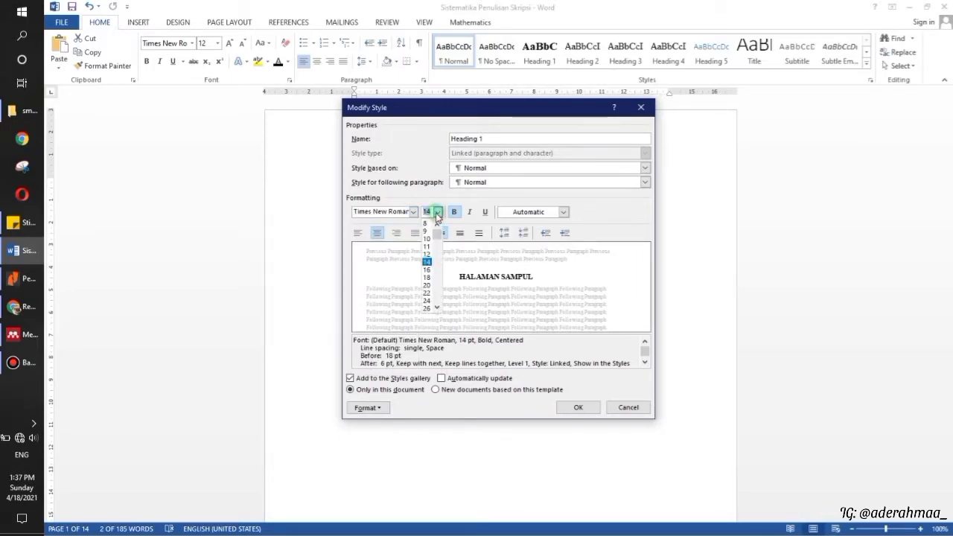
pyautogui.click(438, 213)
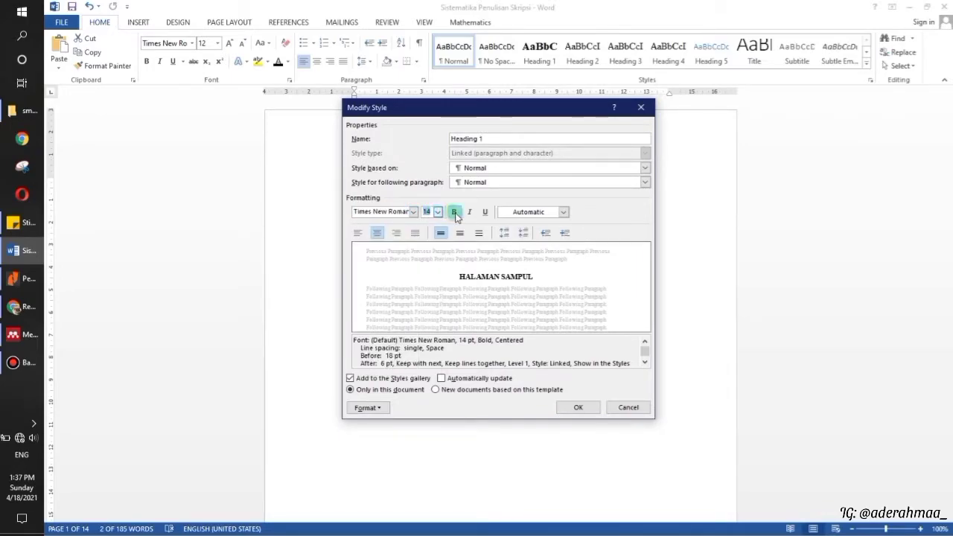
pyautogui.click(564, 213)
pyautogui.click(566, 213)
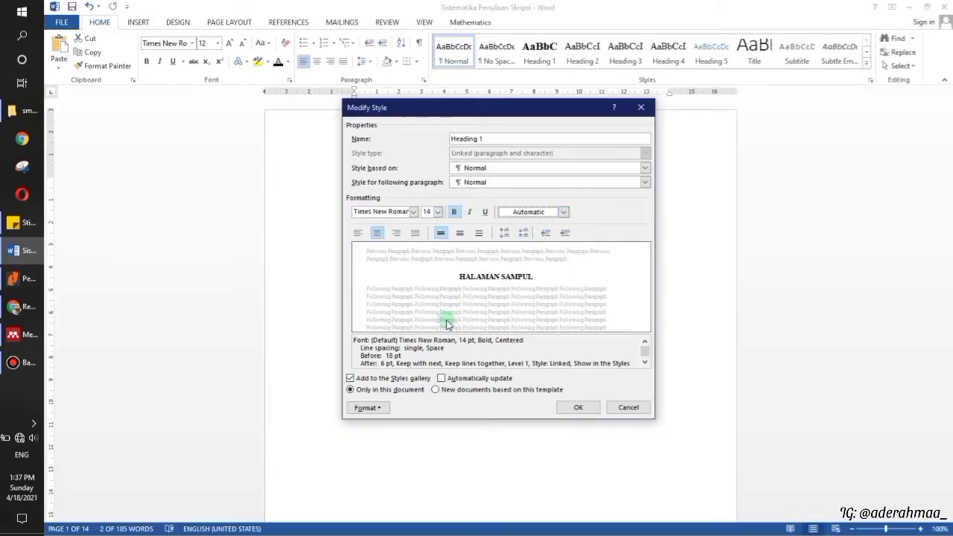
pyautogui.click(381, 412)
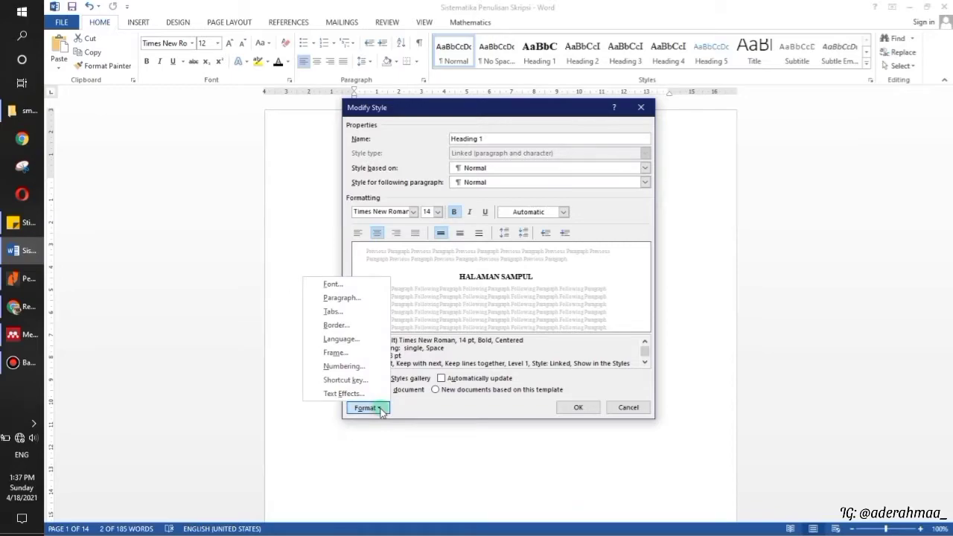
pyautogui.click(380, 409)
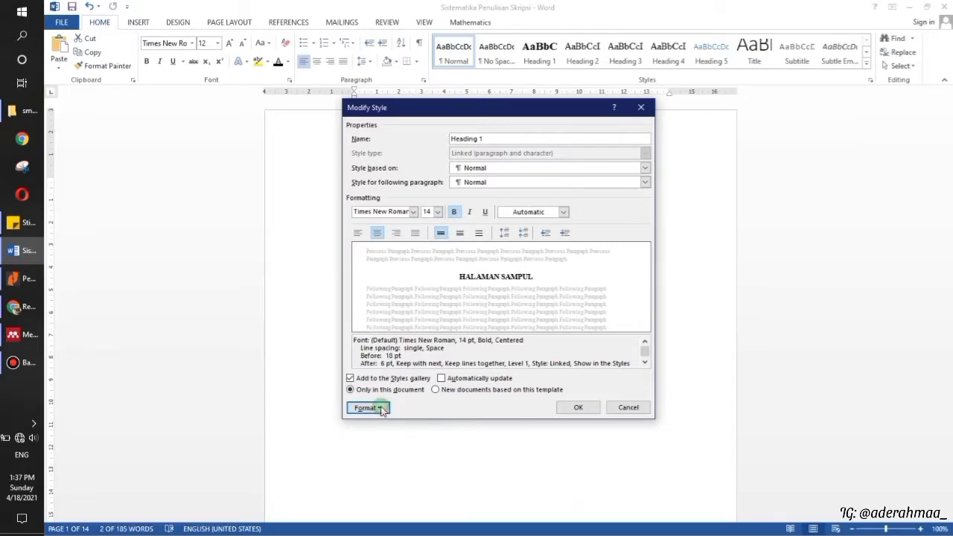
pyautogui.click(581, 407)
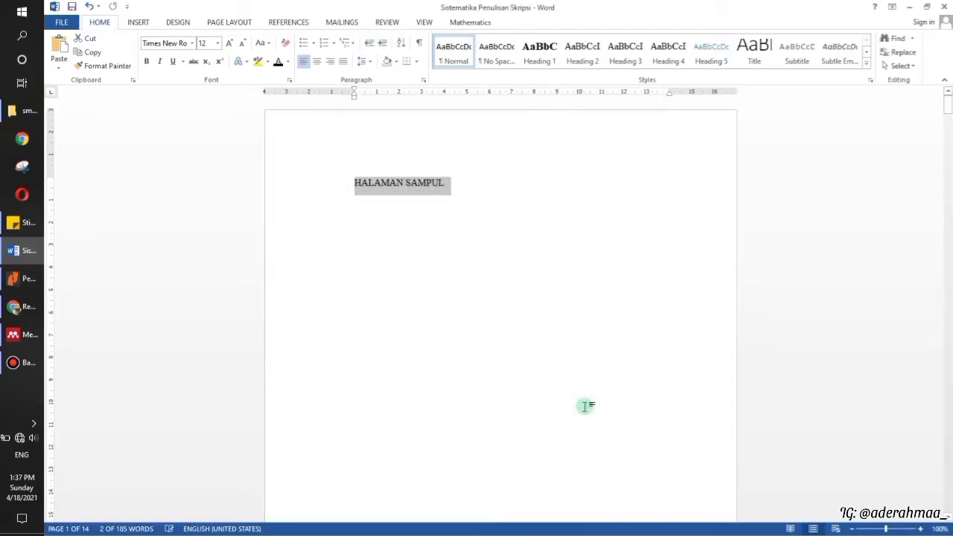
pyautogui.click(538, 65)
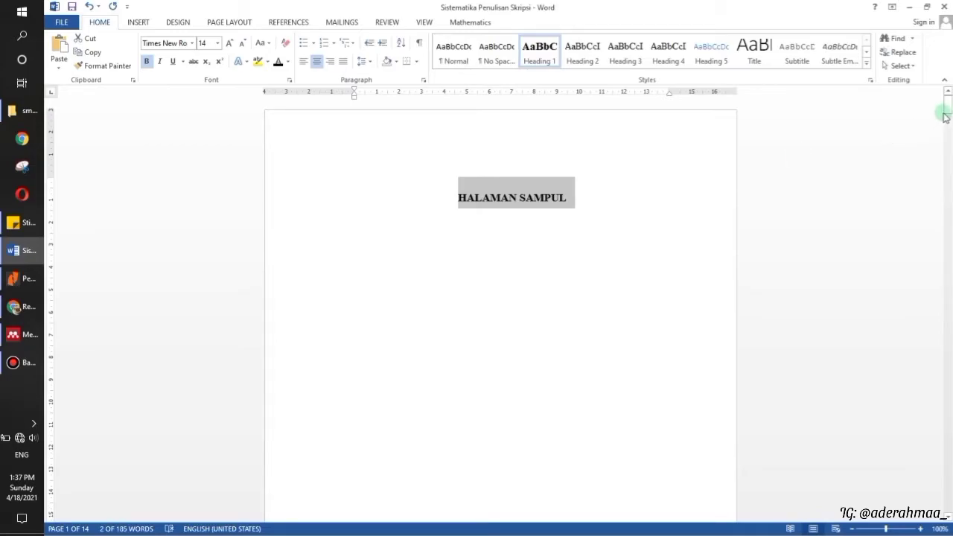
# Step: Select the five subheadings under BAB I PENDAHULUAN and open the Heading 2 style for modification
pyautogui.moveTo(949, 108); pyautogui.dragTo(949, 281)
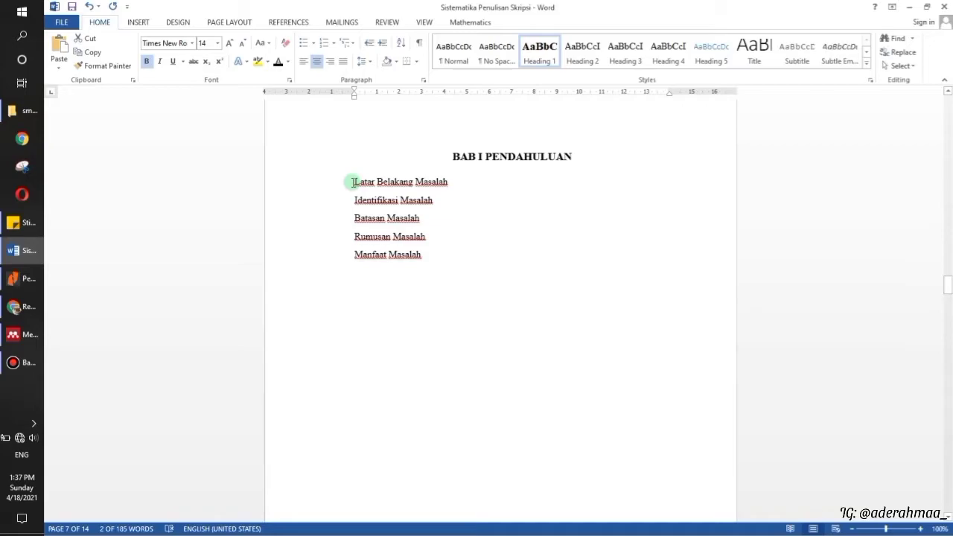
pyautogui.moveTo(352, 182); pyautogui.dragTo(429, 265)
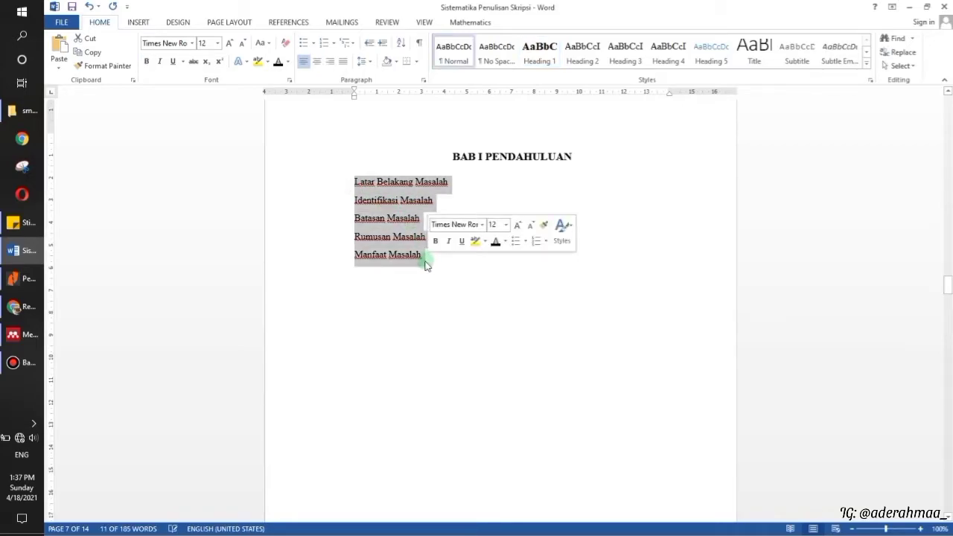
pyautogui.click(581, 60)
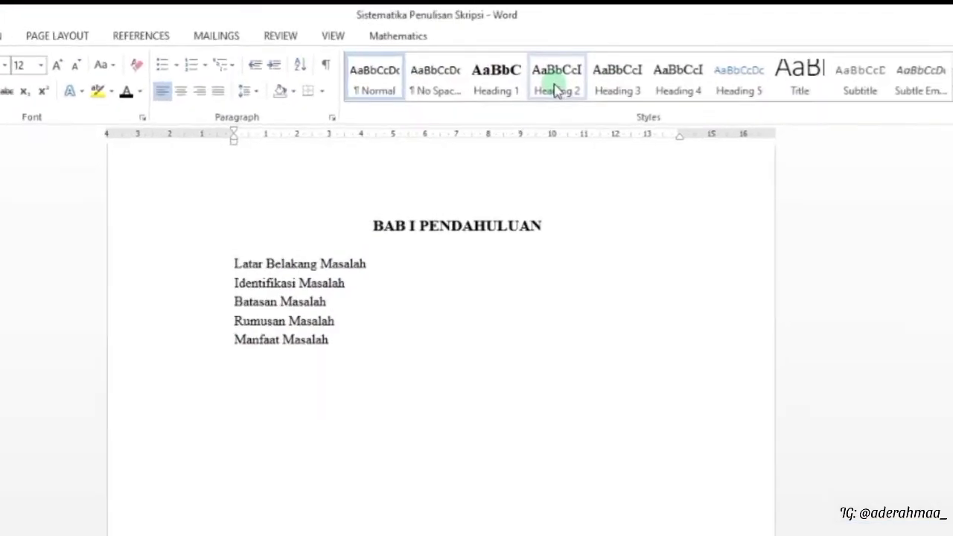
pyautogui.click(555, 83)
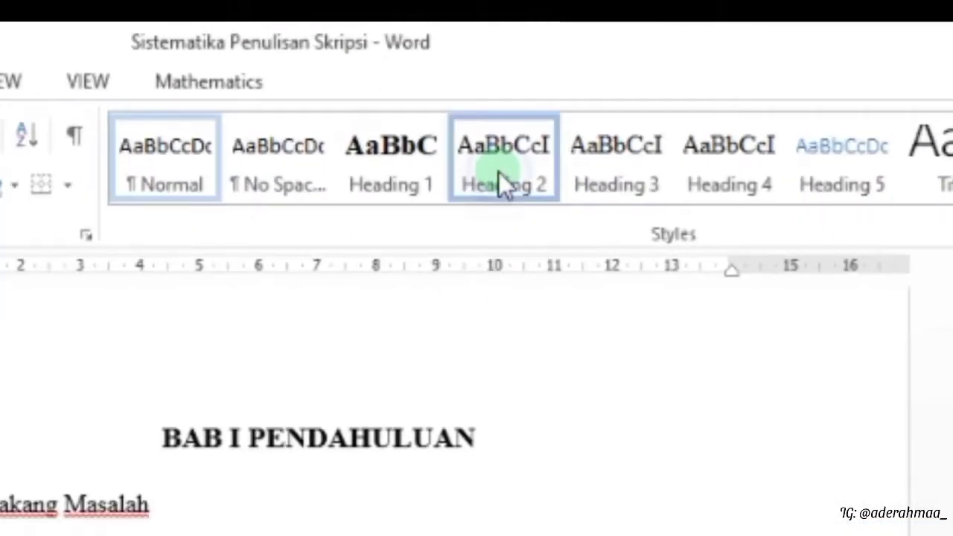
pyautogui.rightClick(503, 183)
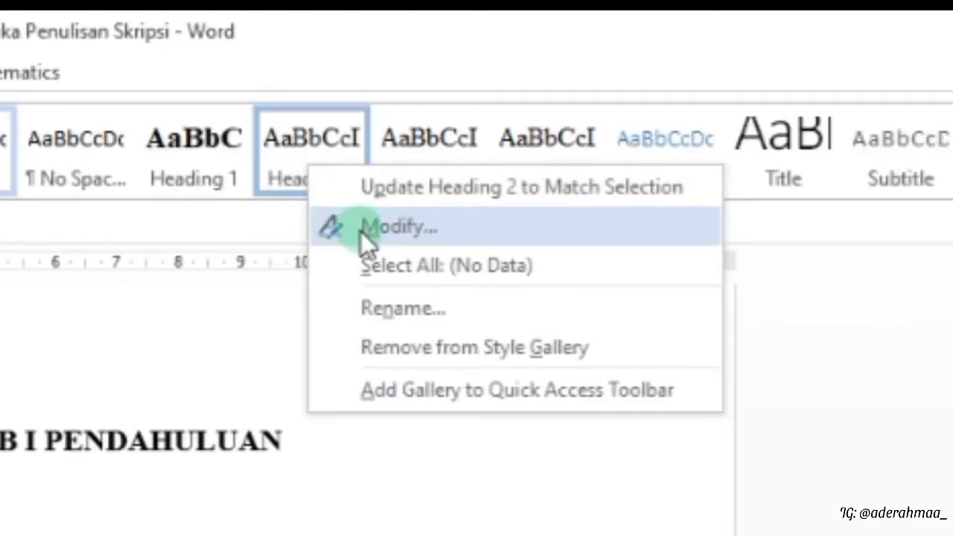
pyautogui.click(361, 227)
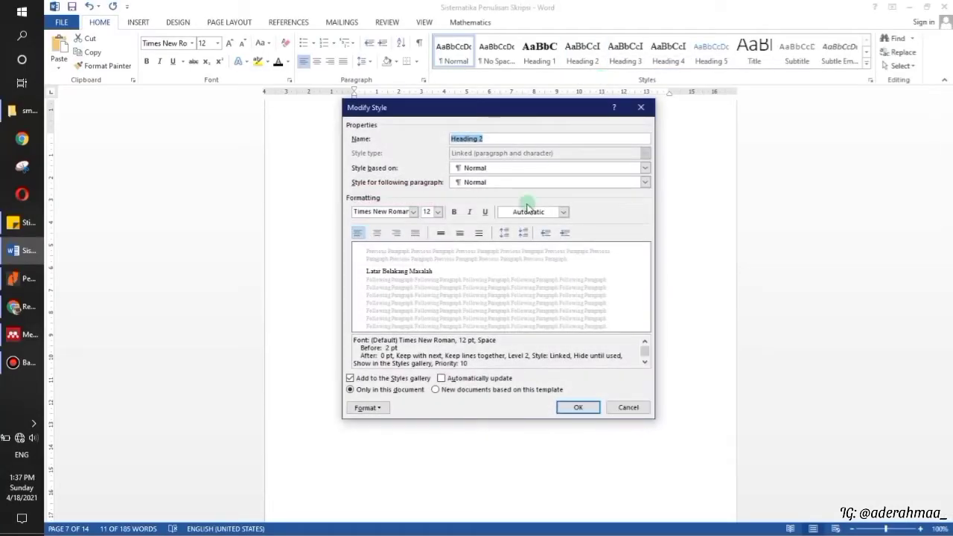
# Step: Apply Heading 2 in Times New Roman, 12 pt, automatic colour to the selected subheadings and number them in A., B., C. format
pyautogui.click(413, 211)
pyautogui.click(413, 211)
pyautogui.click(438, 212)
pyautogui.click(564, 212)
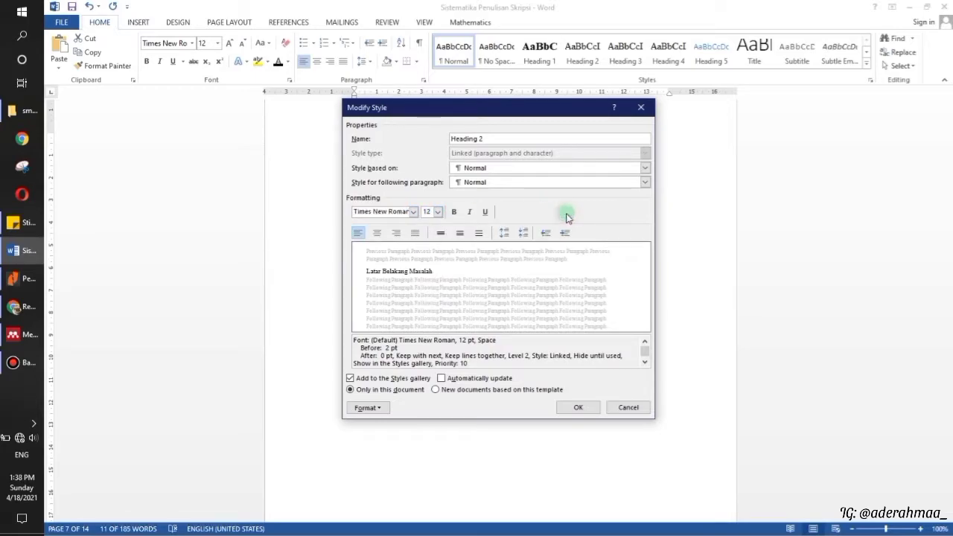
pyautogui.click(381, 408)
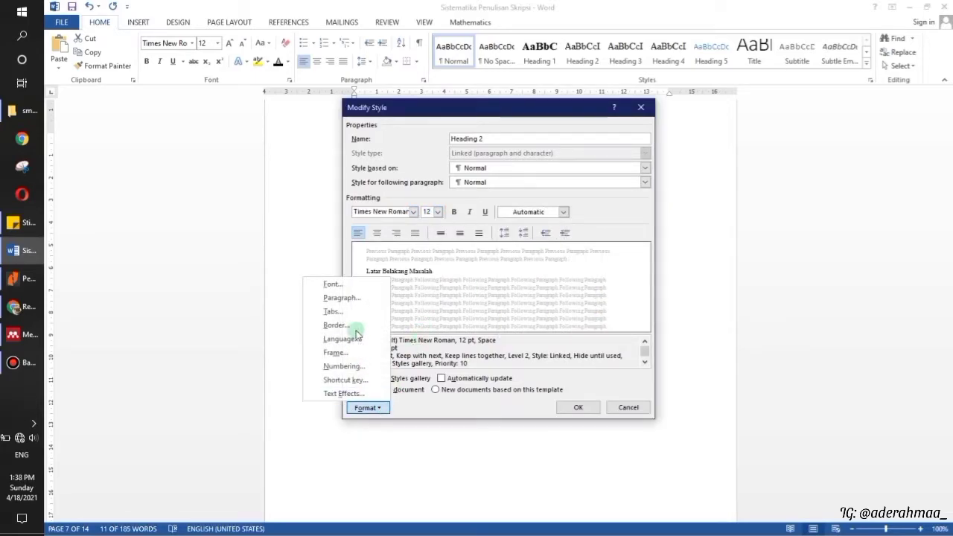
pyautogui.click(379, 408)
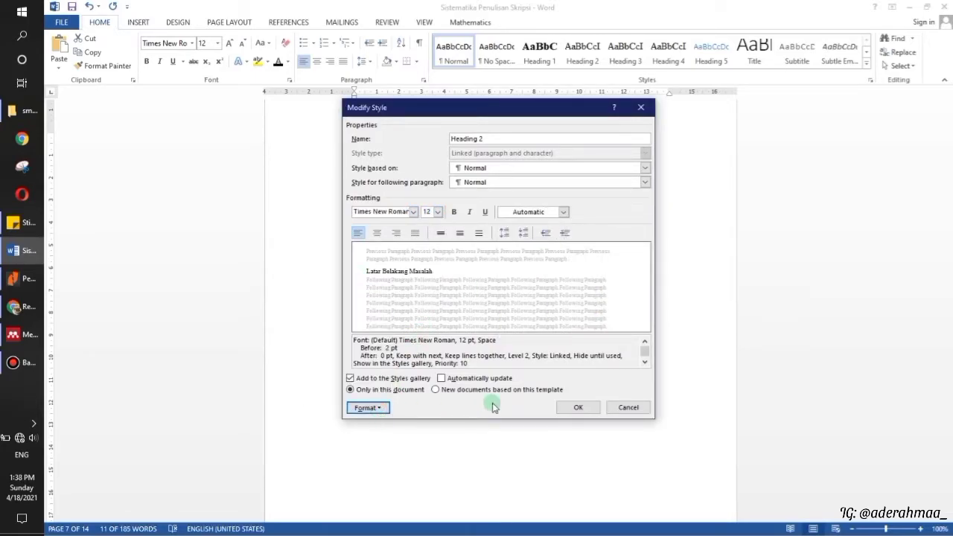
pyautogui.click(578, 408)
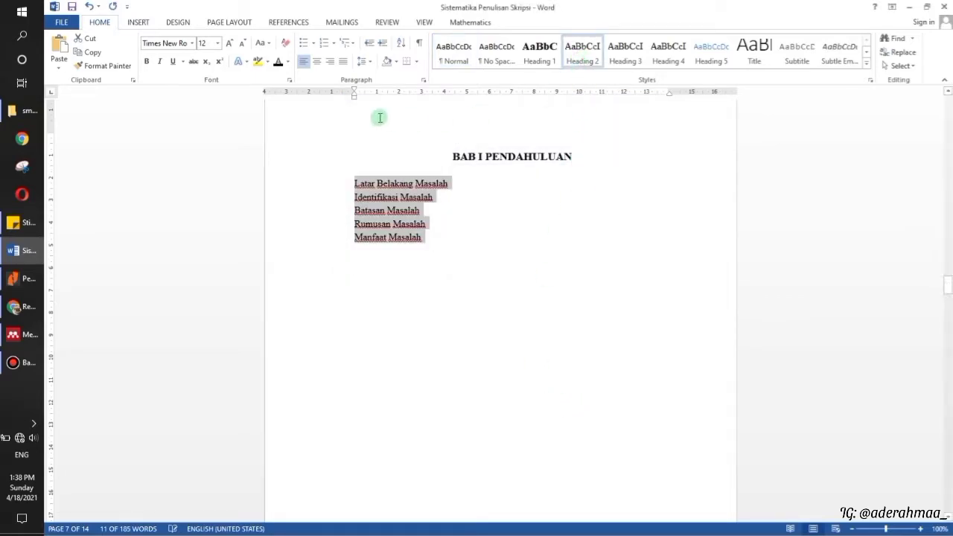
pyautogui.click(333, 42)
pyautogui.click(392, 87)
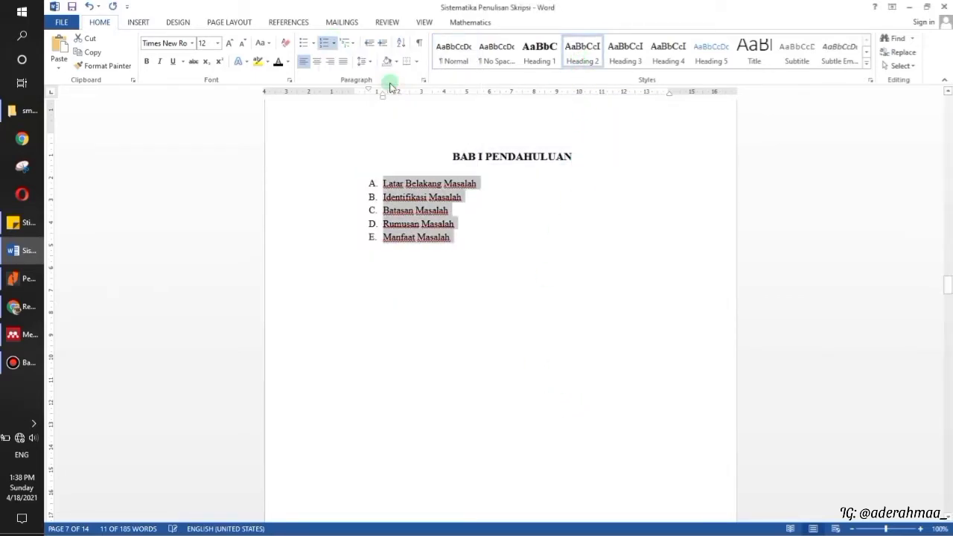
# Step: Select the Variabel Terikat (Y) and Variabel Bebas (X) lines in BAB II and open the Heading 3 style for modification
pyautogui.moveTo(948, 285); pyautogui.dragTo(948, 315)
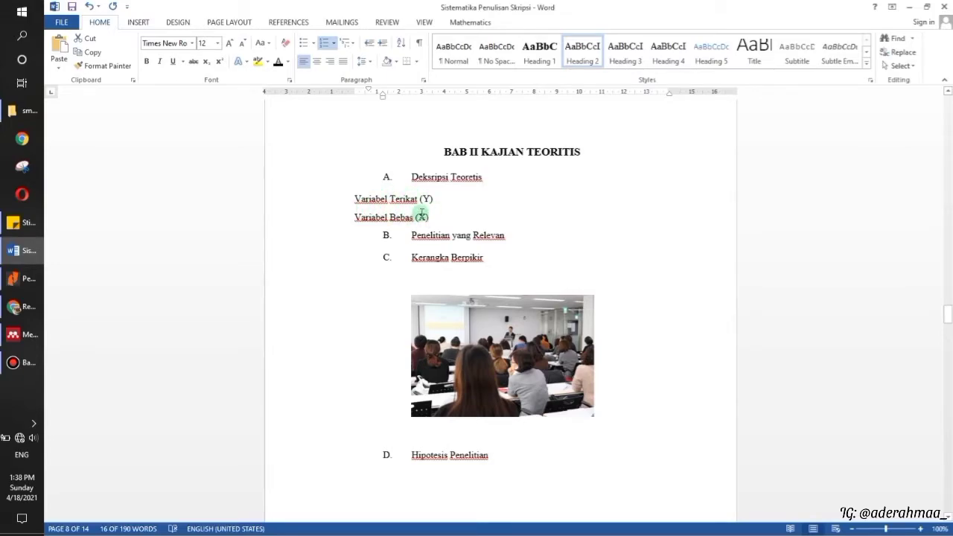
pyautogui.moveTo(434, 219); pyautogui.dragTo(358, 199)
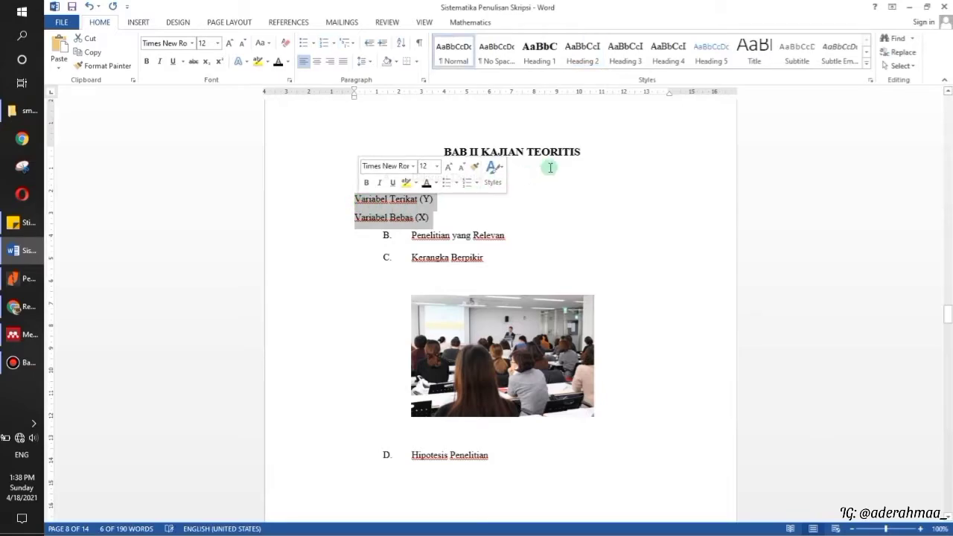
pyautogui.rightClick(638, 51)
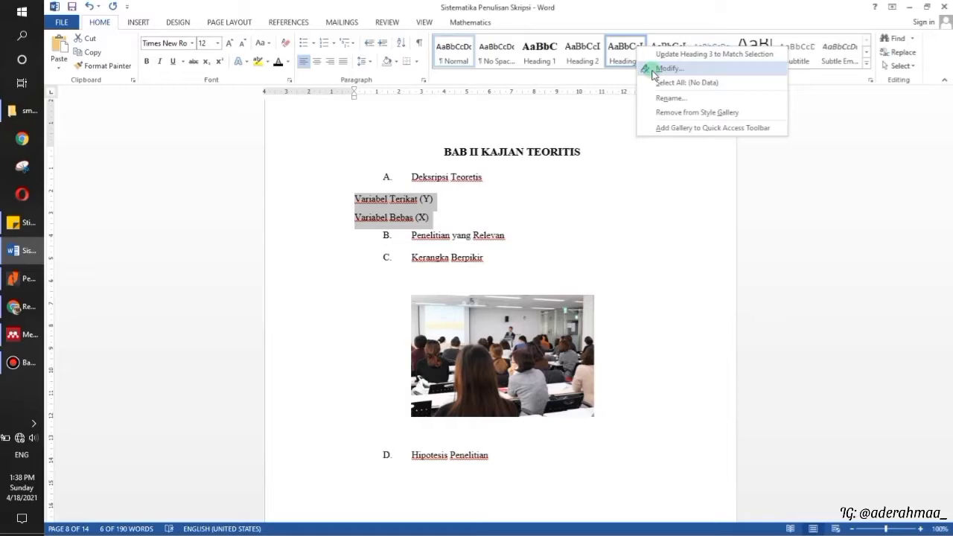
pyautogui.click(650, 67)
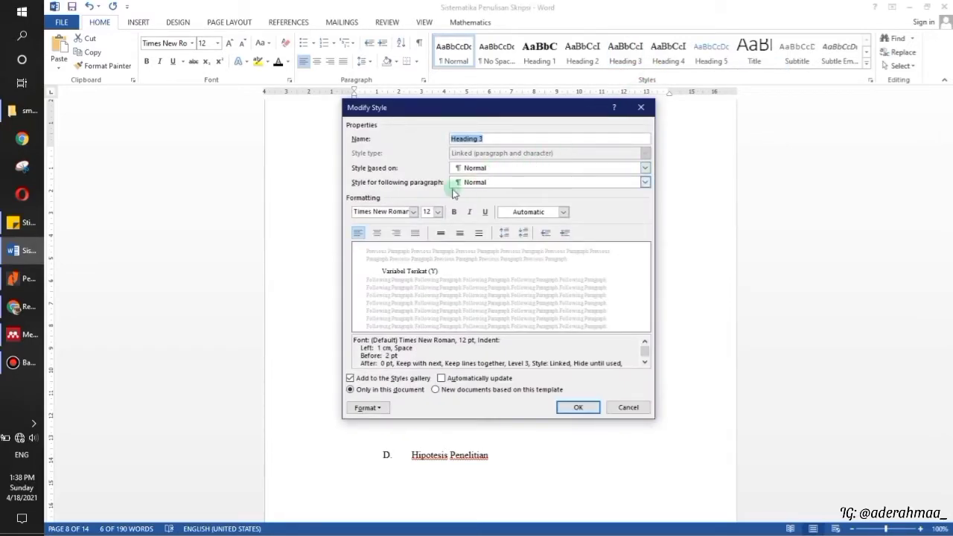
# Step: Keep Heading 3 at Times New Roman, 12 pt, automatic colour, and apply it to the two selected variable lines
pyautogui.click(415, 212)
pyautogui.click(415, 212)
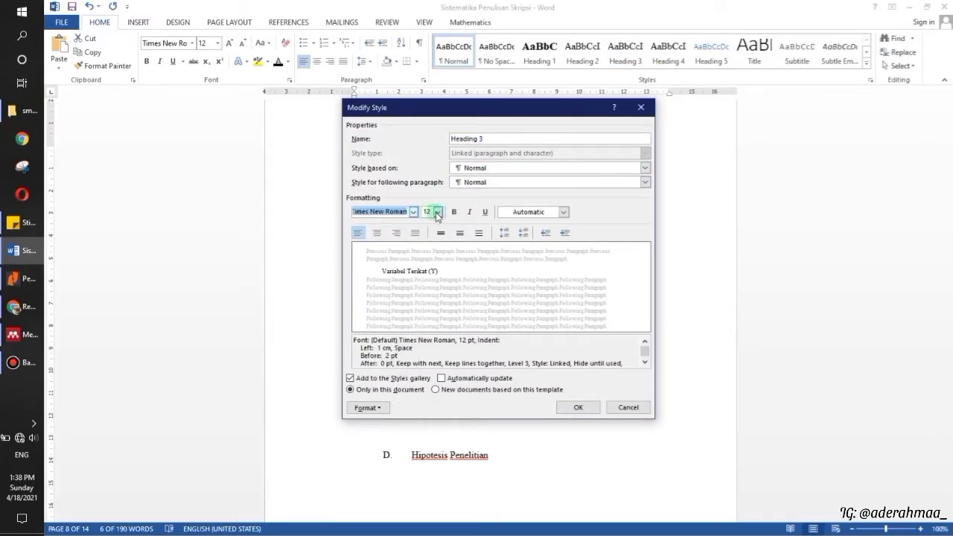
pyautogui.click(438, 212)
pyautogui.click(437, 213)
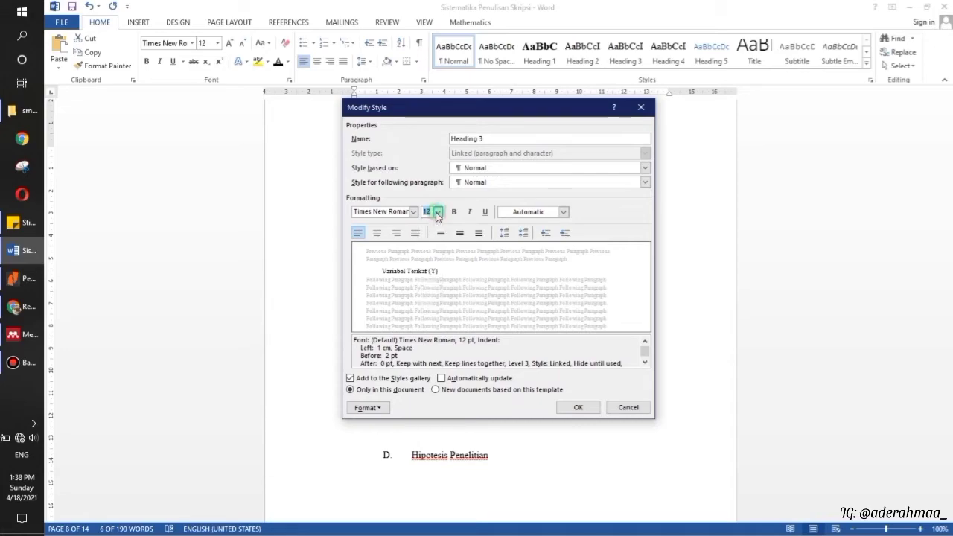
pyautogui.click(565, 212)
pyautogui.click(565, 212)
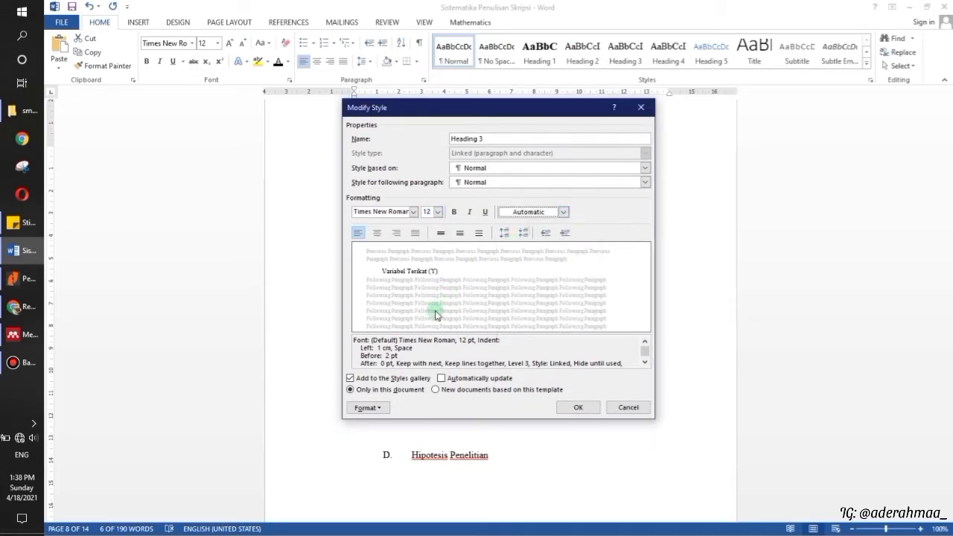
pyautogui.click(382, 409)
pyautogui.click(382, 409)
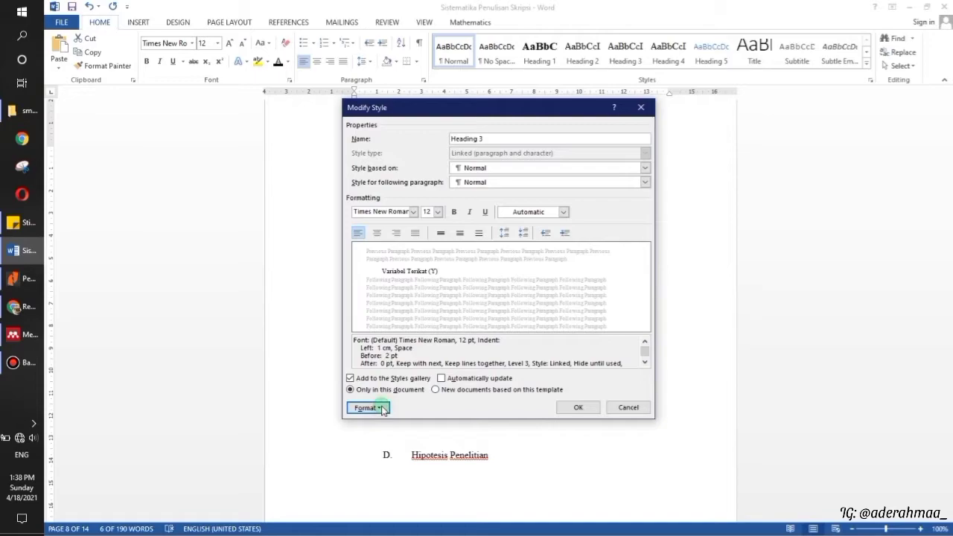
pyautogui.click(577, 408)
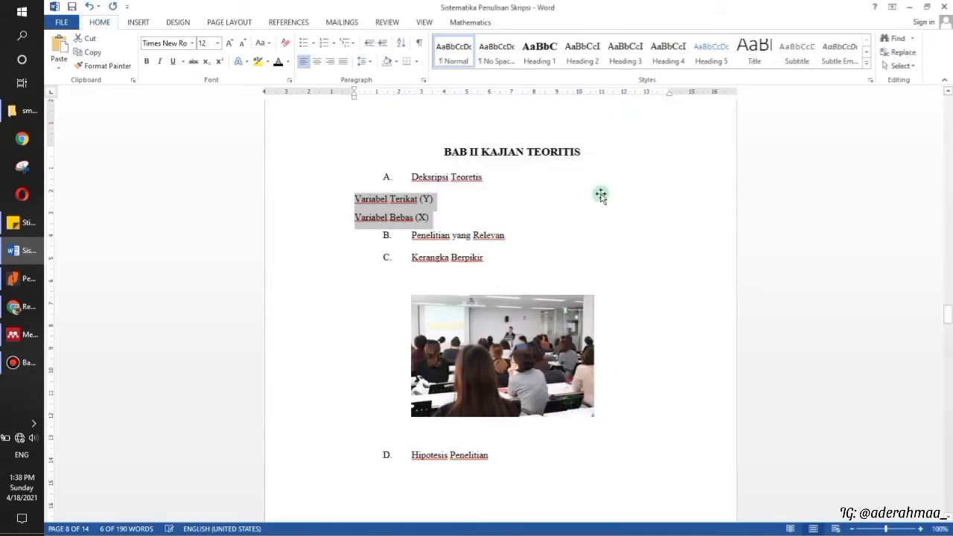
pyautogui.click(630, 50)
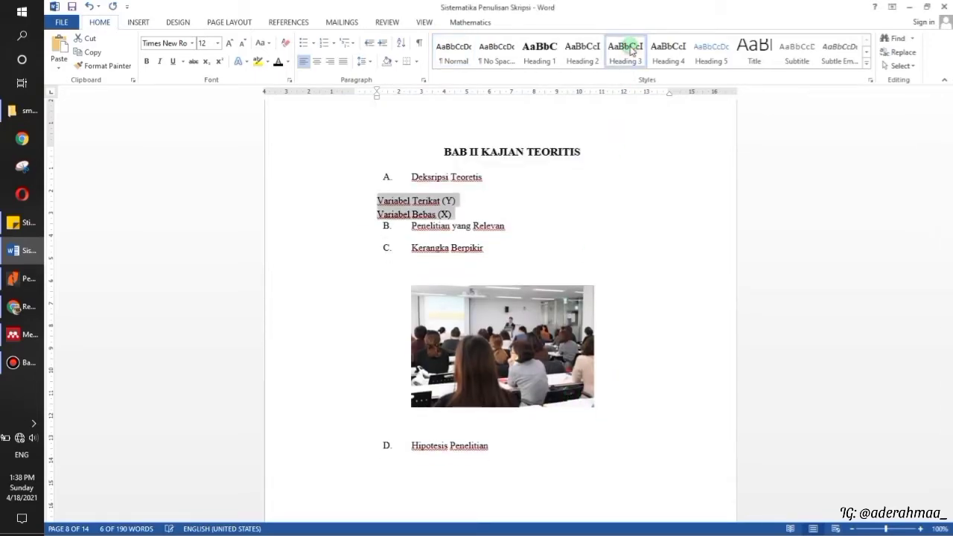
# Step: Number the two variable lines in 1., 2. format and increase their indentation beneath the first lettered subheading
pyautogui.click(336, 45)
pyautogui.click(386, 77)
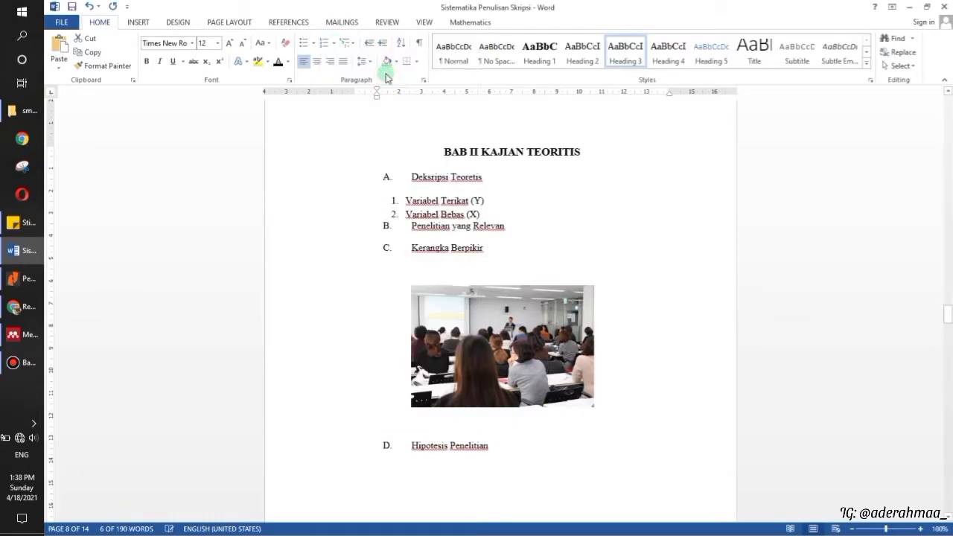
pyautogui.click(384, 43)
pyautogui.click(384, 43)
pyautogui.click(384, 43)
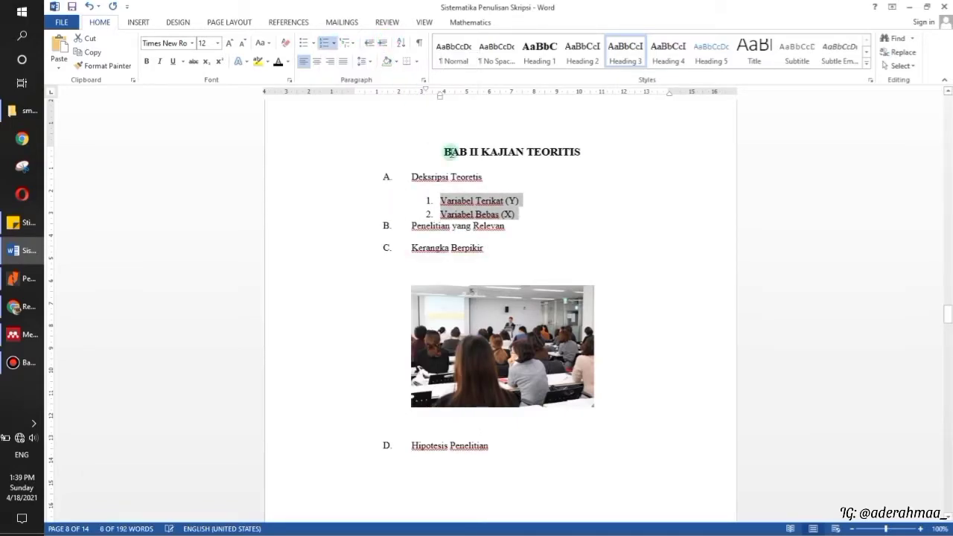
# Step: Insert an Automatic Table 1 table of contents on the blank line below the DAFTAR ISI heading
pyautogui.moveTo(944, 316); pyautogui.dragTo(948, 199)
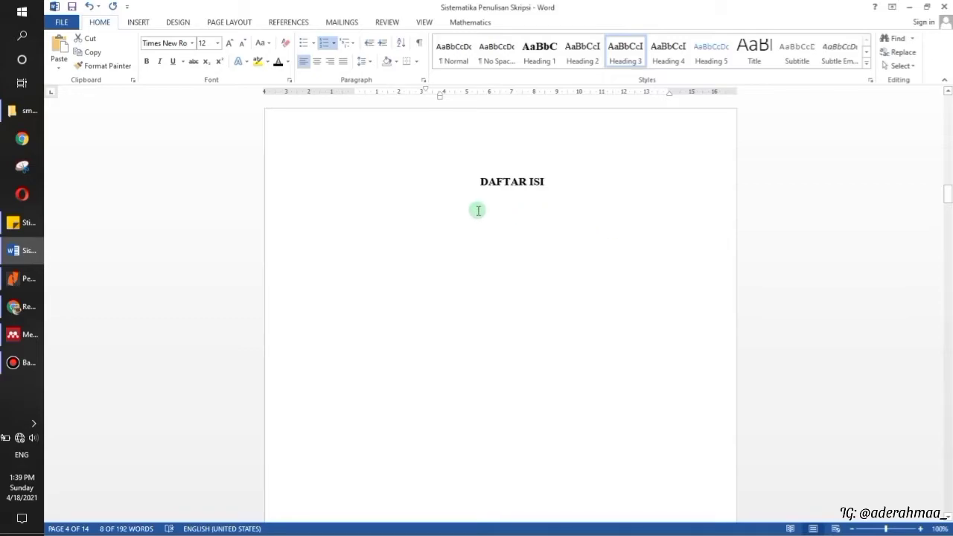
pyautogui.click(365, 198)
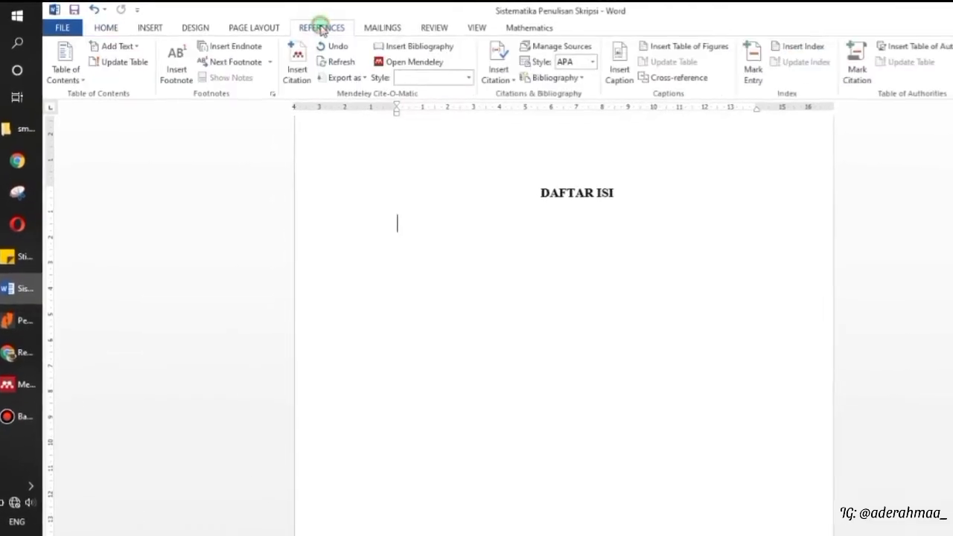
pyautogui.click(320, 28)
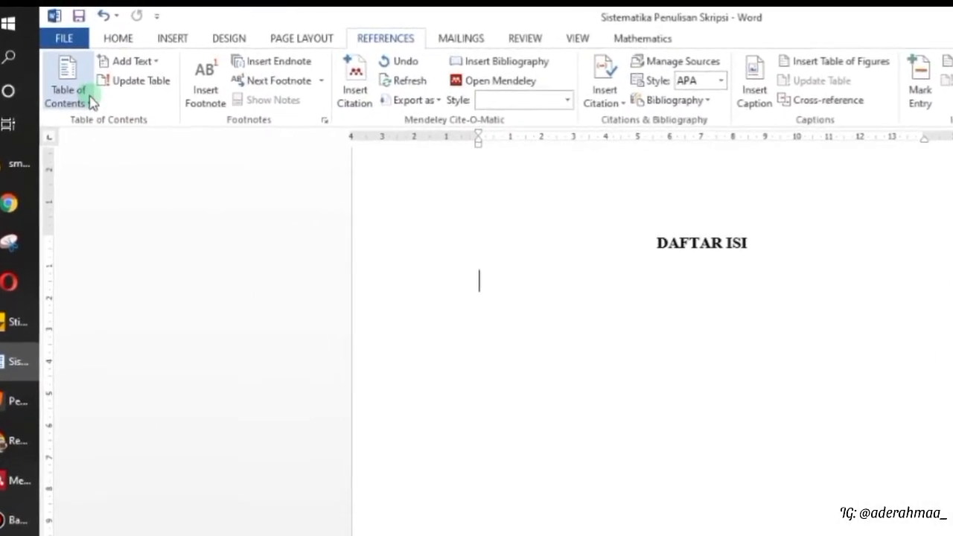
pyautogui.click(89, 101)
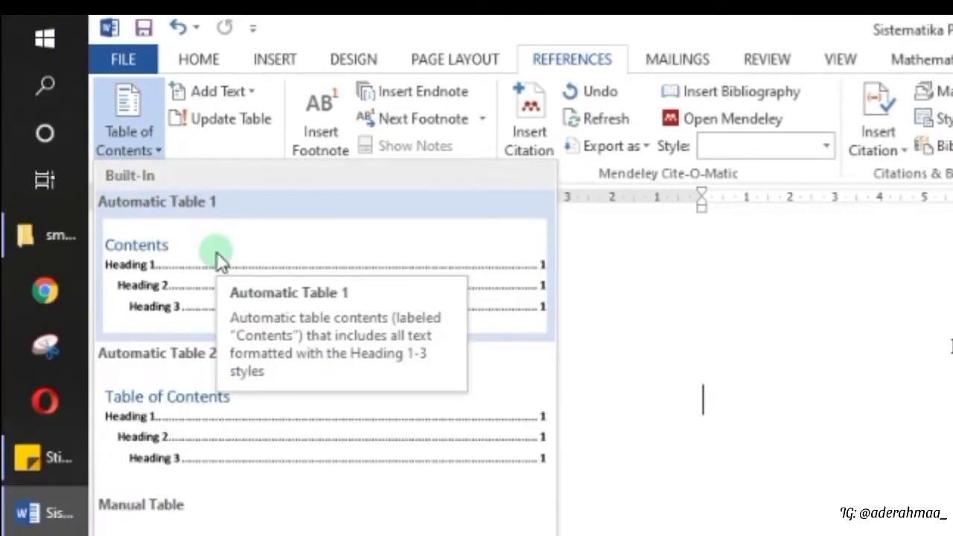
pyautogui.click(156, 243)
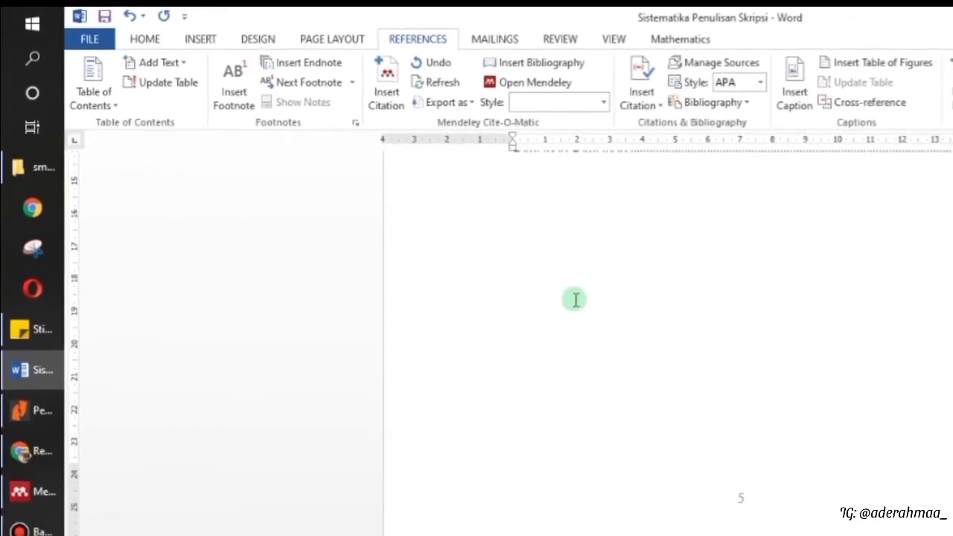
# Step: Remove the "Contents" title from the automatic table of contents under DAFTAR ISI
pyautogui.scroll(5, 640, 320)
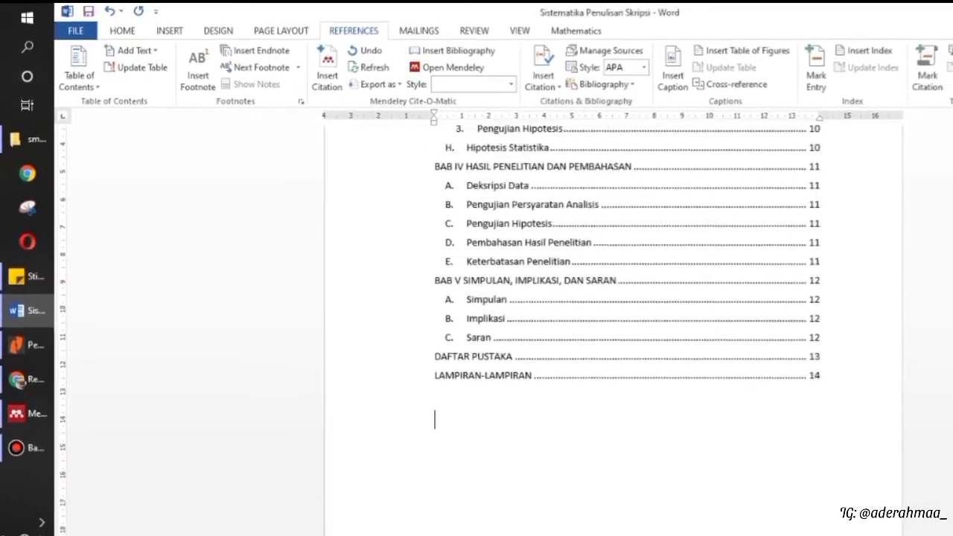
pyautogui.scroll(10, 611, 320)
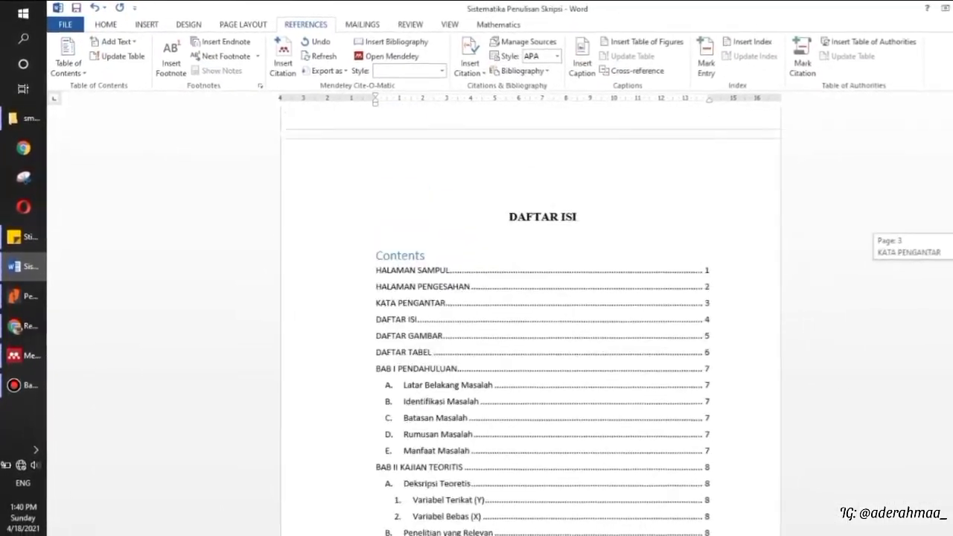
pyautogui.moveTo(950, 189); pyautogui.dragTo(949, 192)
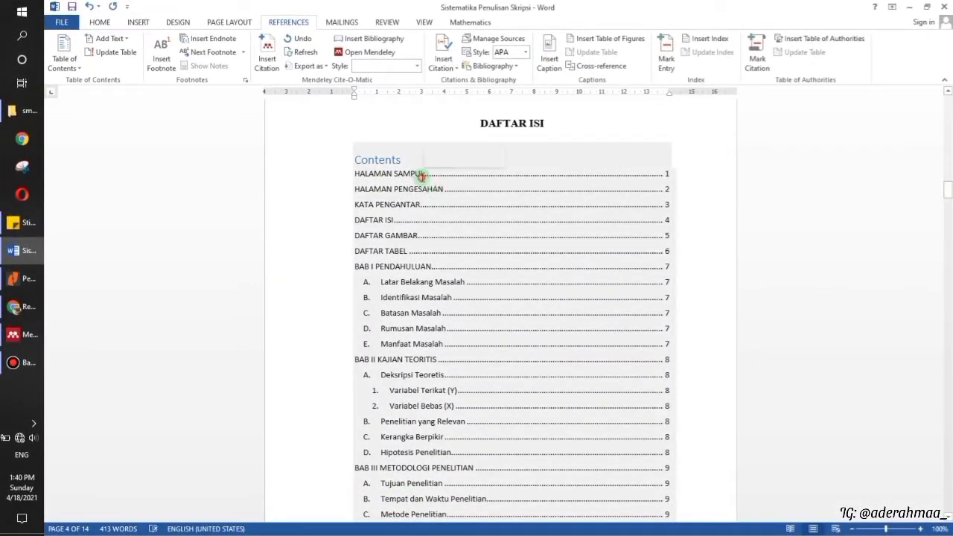
pyautogui.click(422, 177)
pyautogui.moveTo(400, 159)
pyautogui.mouseDown()
pyautogui.moveTo(355, 160)
pyautogui.moveTo(365, 157)
pyautogui.mouseUp()
pyautogui.press('Delete')
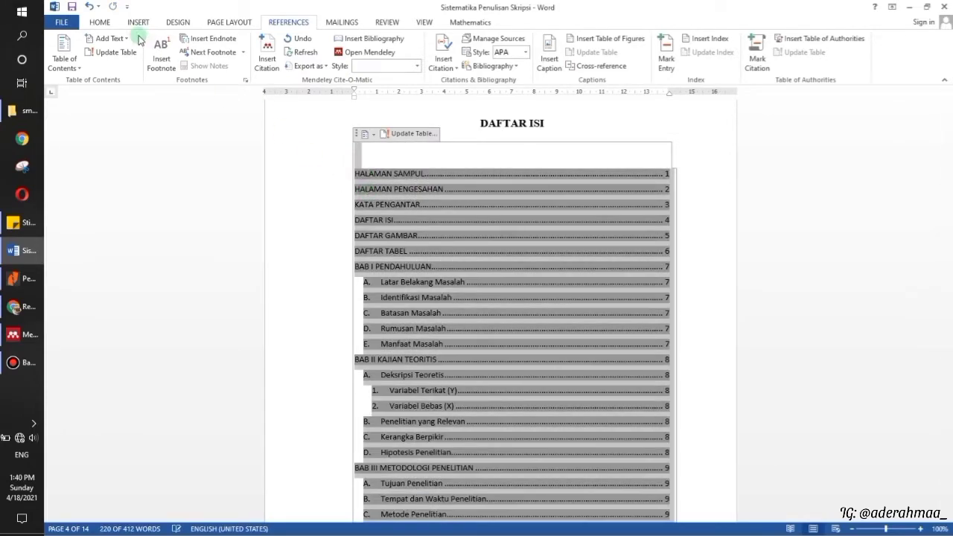
# Step: Format all the table of contents entries in Times New Roman, 12 pt
pyautogui.click(100, 22)
pyautogui.click(193, 47)
pyautogui.click(186, 58)
pyautogui.click(218, 43)
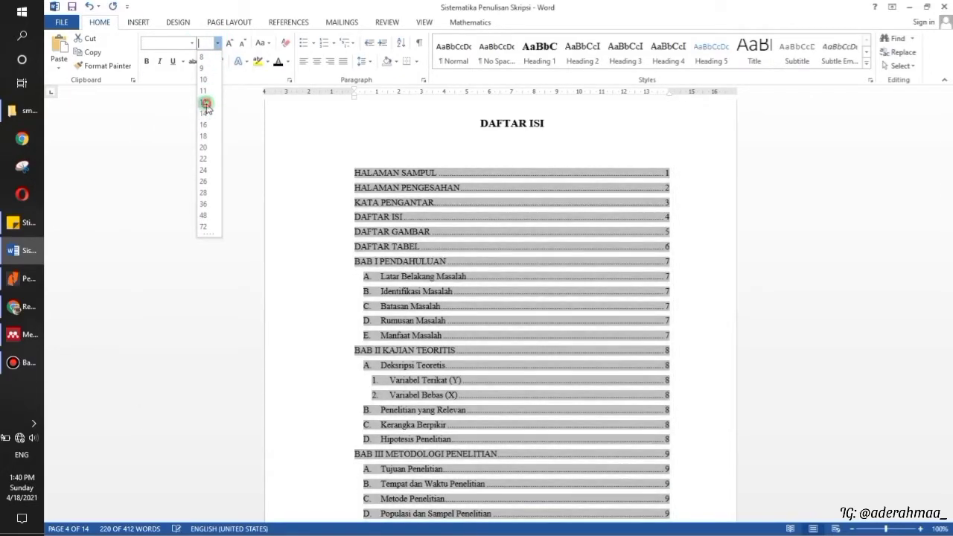
pyautogui.click(203, 102)
pyautogui.click(373, 63)
pyautogui.click(415, 138)
pyautogui.click(717, 188)
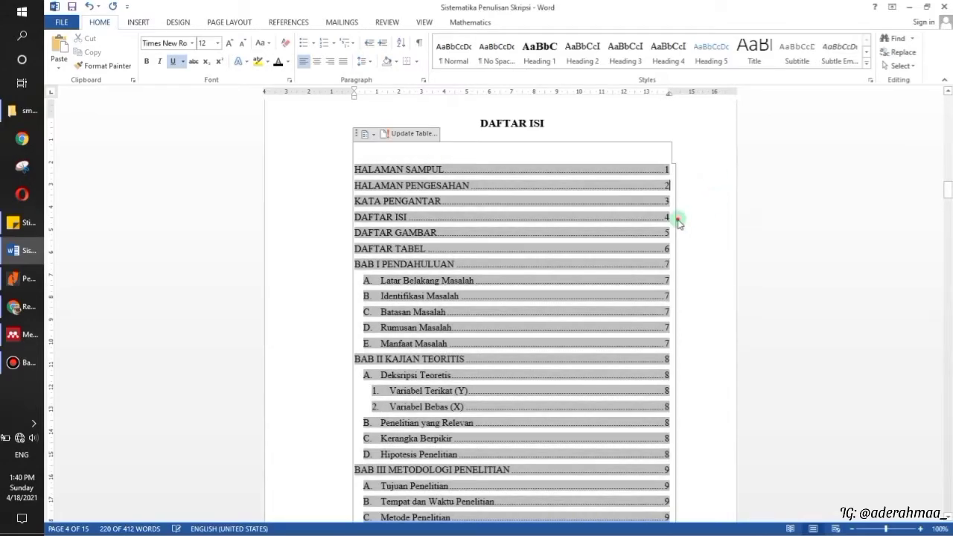
pyautogui.click(531, 122)
pyautogui.moveTo(949, 190); pyautogui.dragTo(950, 186)
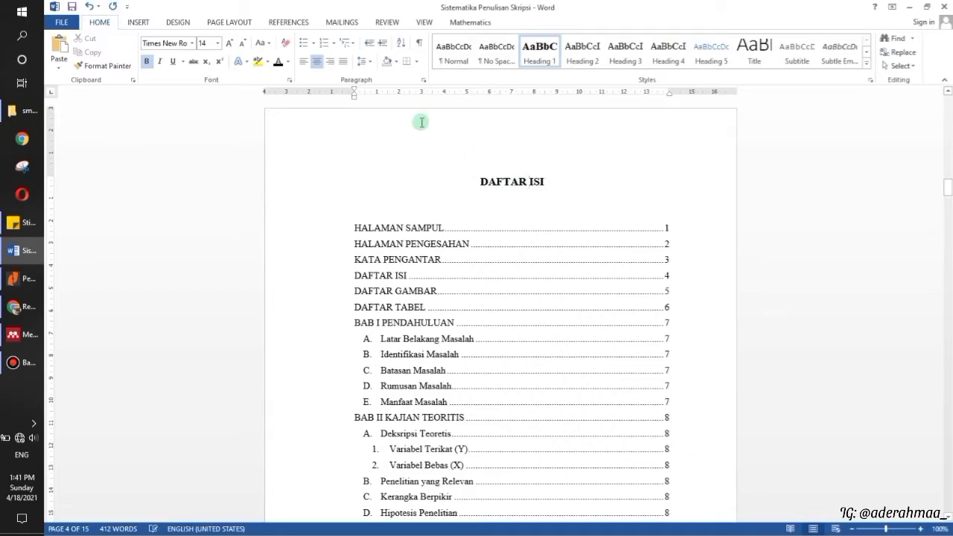
# Step: Show the Navigation pane, look through the heading outline and go to the BAB II KAJIAN TEORITIS heading
pyautogui.click(429, 23)
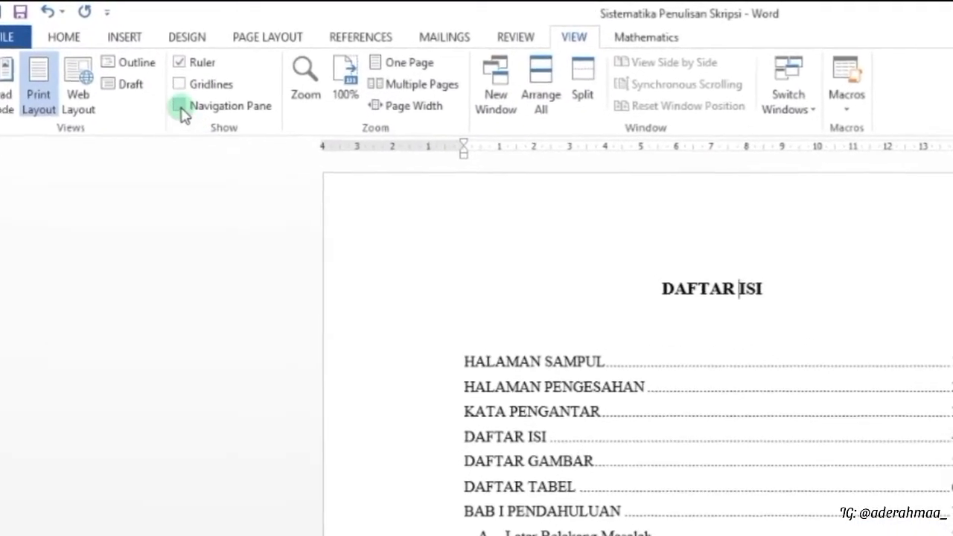
pyautogui.click(185, 135)
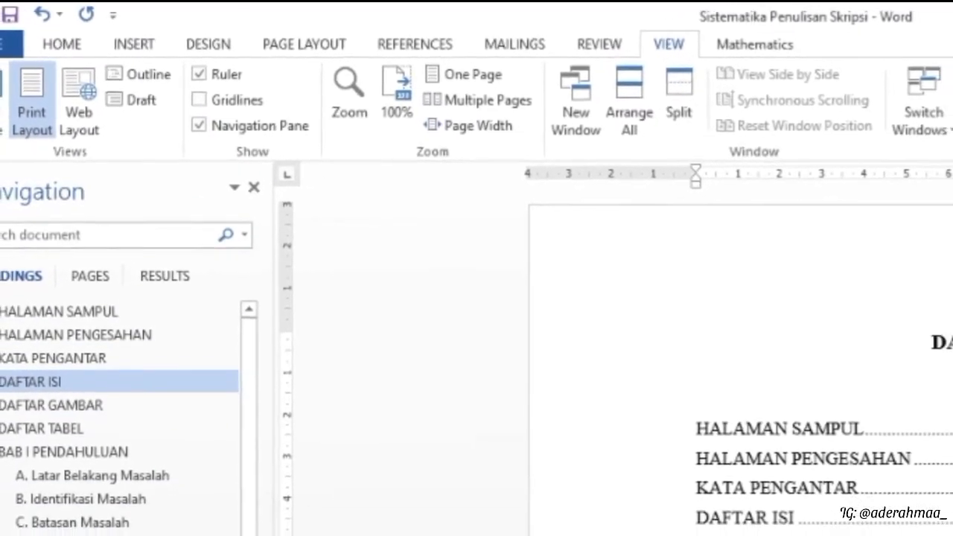
pyautogui.scroll(-5, 120, 410)
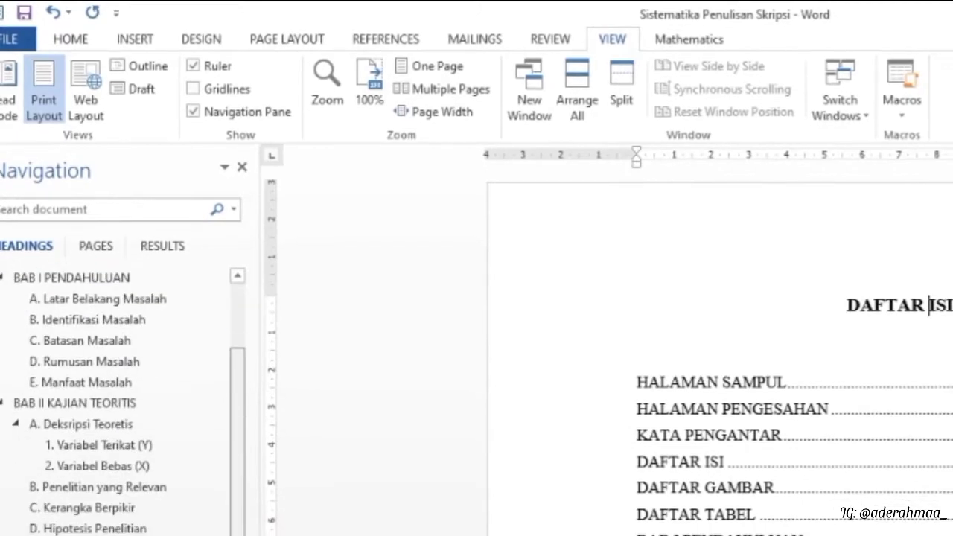
pyautogui.scroll(-4, 112, 387)
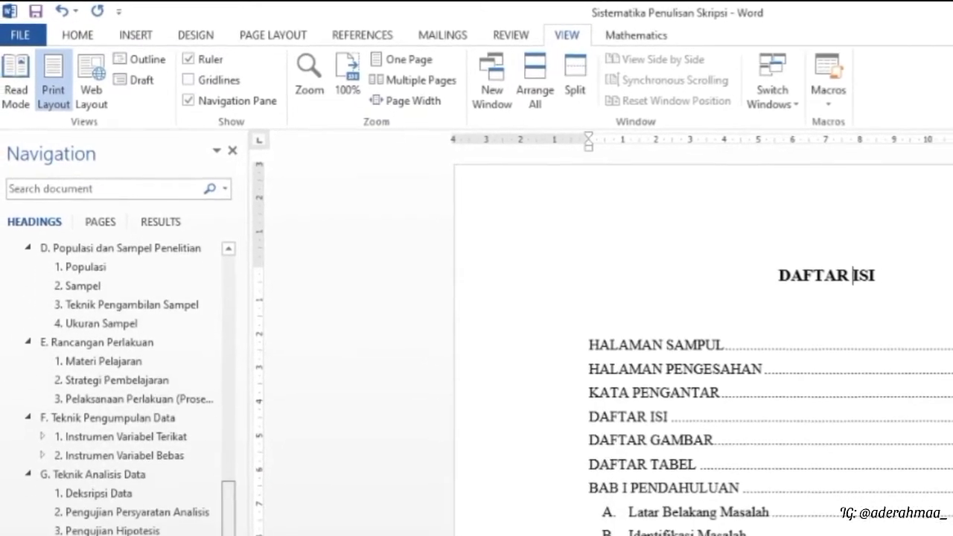
pyautogui.scroll(9, 224, 447)
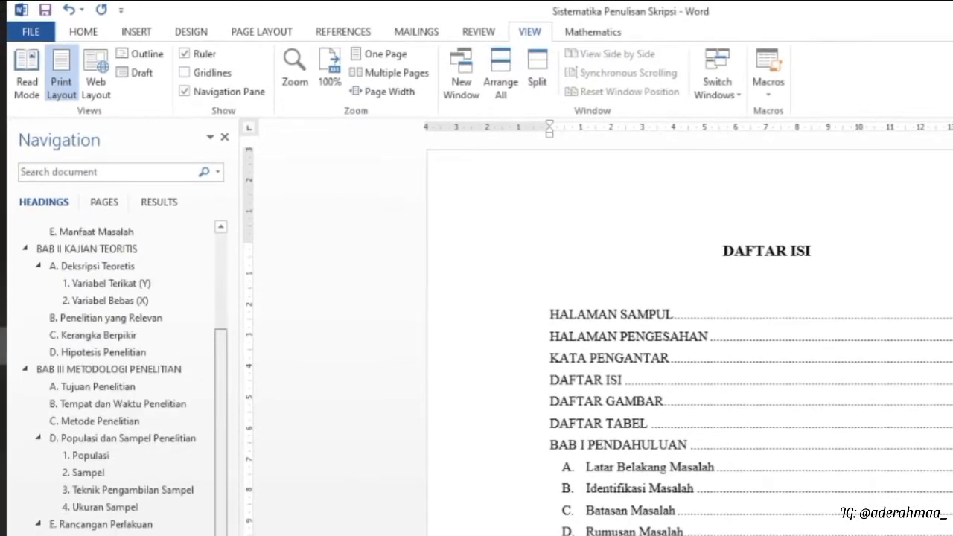
pyautogui.scroll(-2, 224, 447)
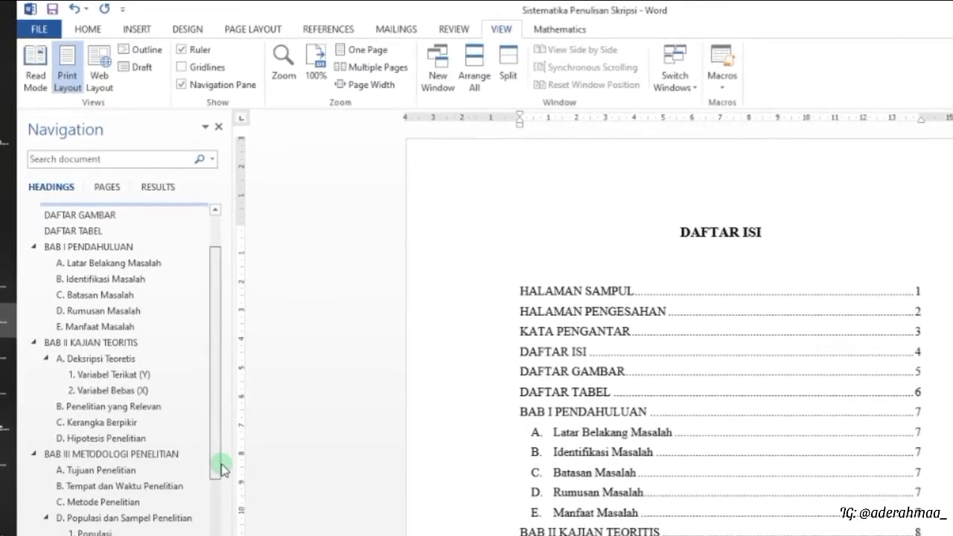
pyautogui.click(160, 321)
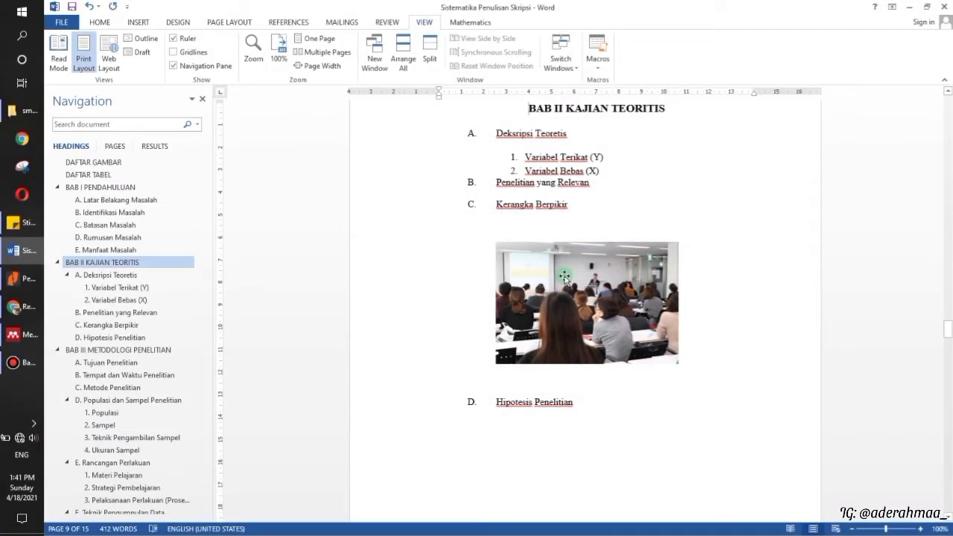
# Step: Insert a caption below the classroom picture under Kerangka Berpikir, using a new label "Gambar 1."
pyautogui.rightClick(565, 277)
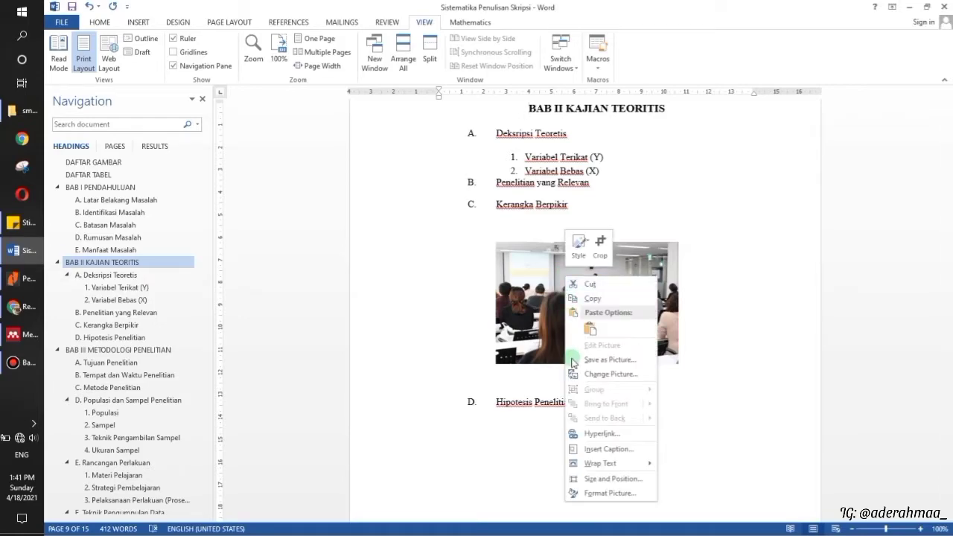
pyautogui.click(585, 449)
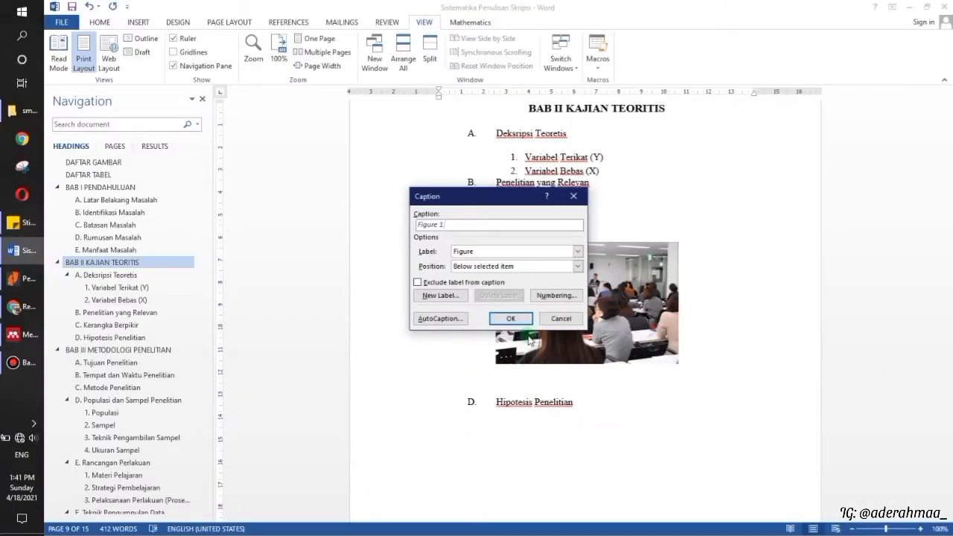
pyautogui.click(578, 252)
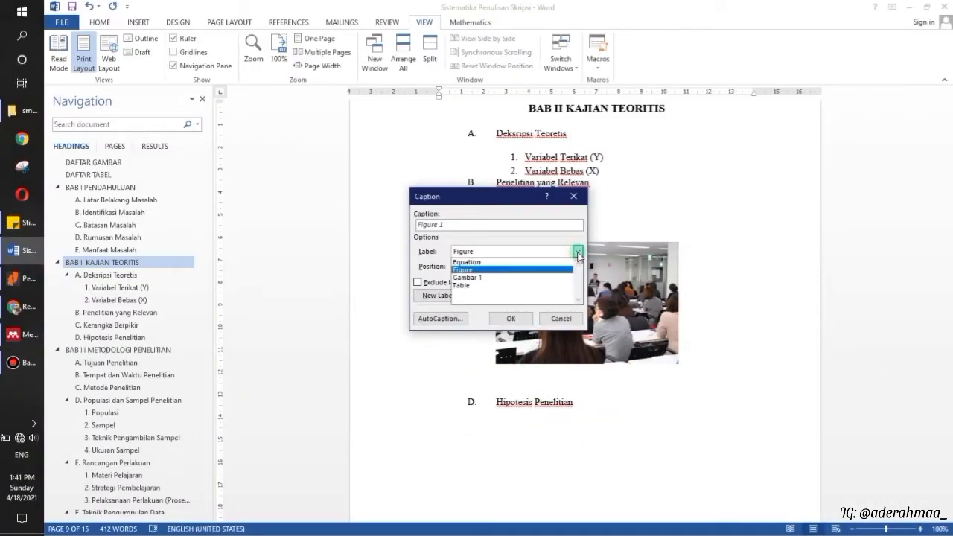
pyautogui.click(578, 253)
pyautogui.click(442, 297)
pyautogui.click(481, 264)
pyautogui.write('Gambar 1.')
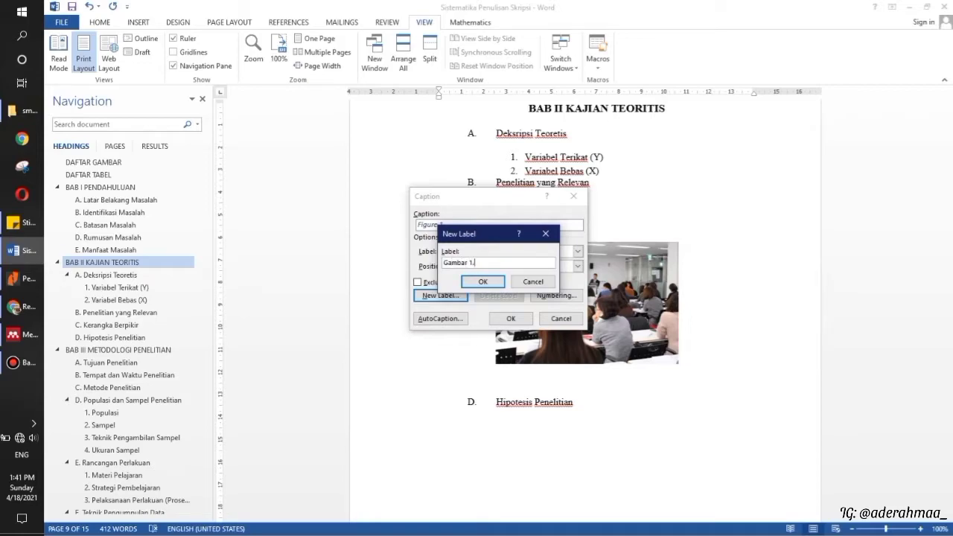
pyautogui.click(484, 283)
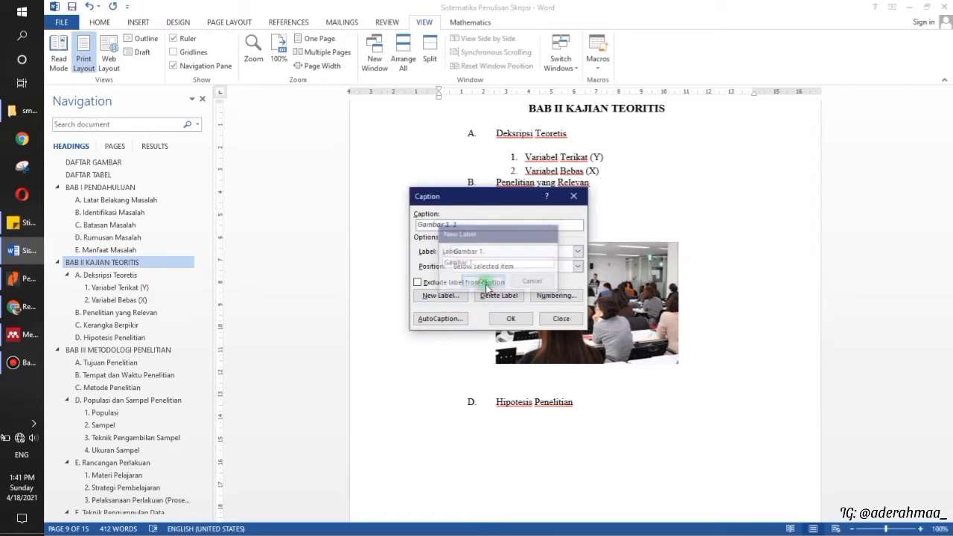
pyautogui.click(511, 319)
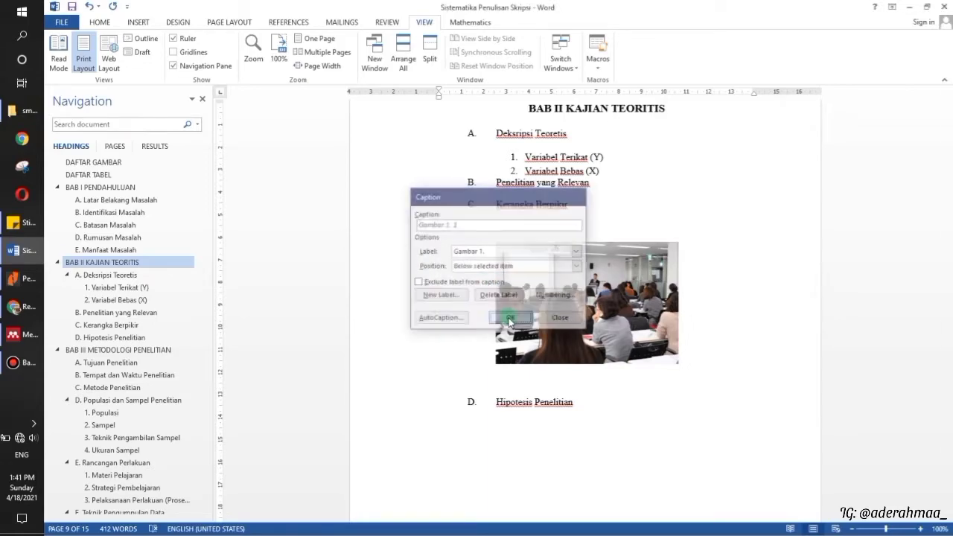
# Step: Complete the picture's caption with the text "Suasana Perkuliahan" and centre it
pyautogui.click(498, 379)
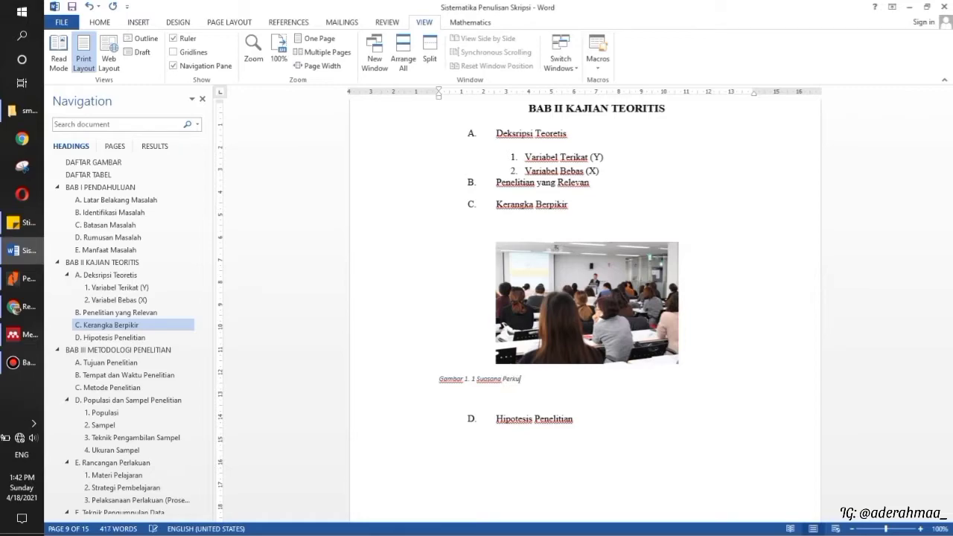
pyautogui.click(544, 382)
pyautogui.moveTo(548, 380); pyautogui.dragTo(425, 382)
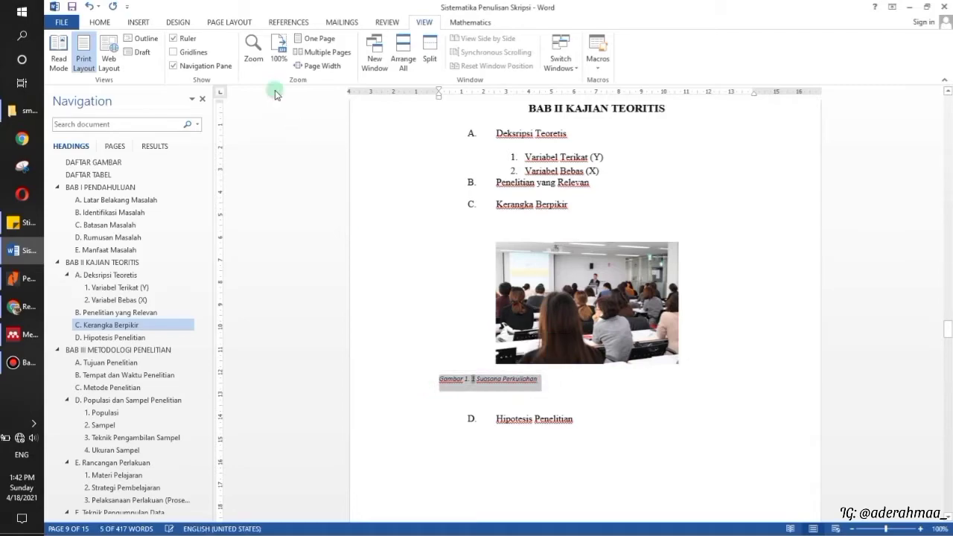
pyautogui.click(100, 22)
pyautogui.click(317, 61)
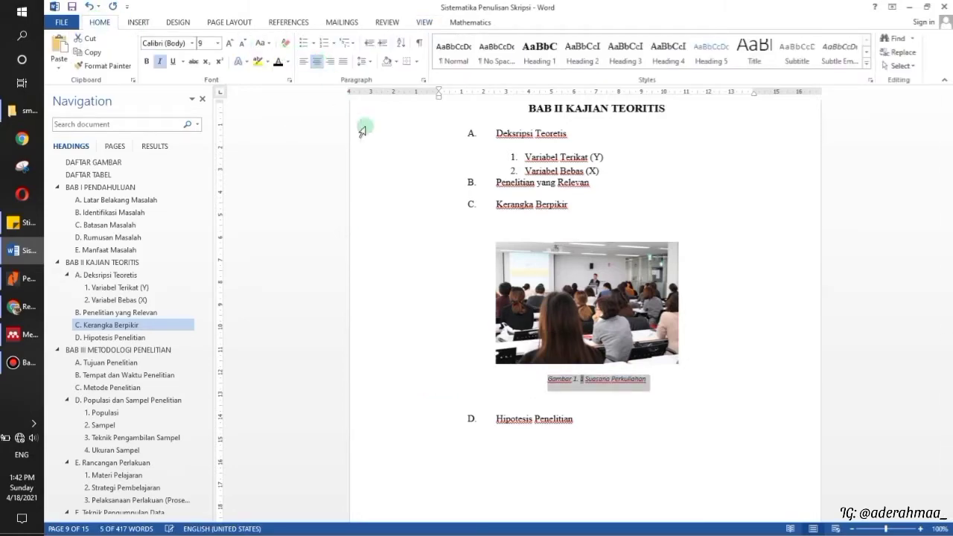
pyautogui.click(664, 382)
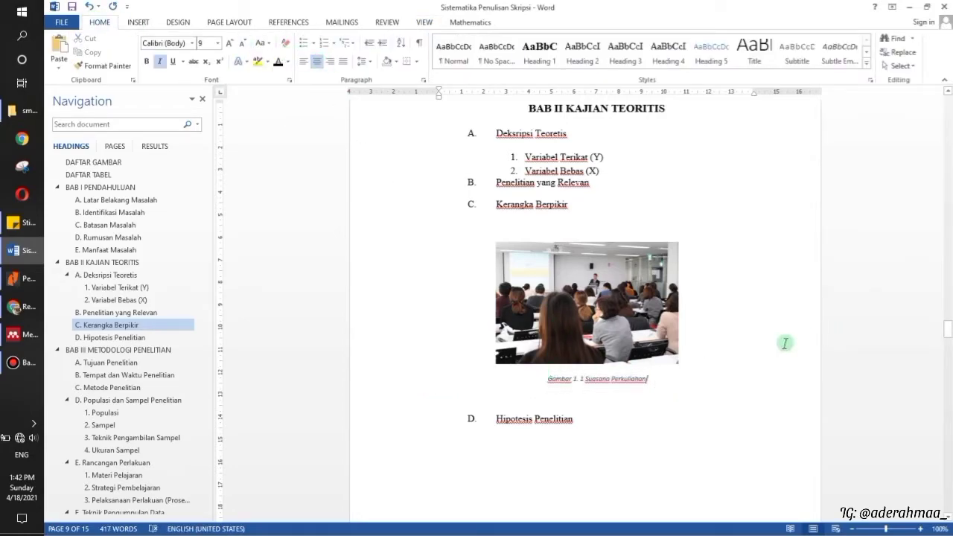
# Step: Insert a caption above the empty table under Pengujian Persyaratan Analisis, using a new label "Tabel 3."
pyautogui.moveTo(949, 327); pyautogui.dragTo(948, 381)
pyautogui.moveTo(485, 233)
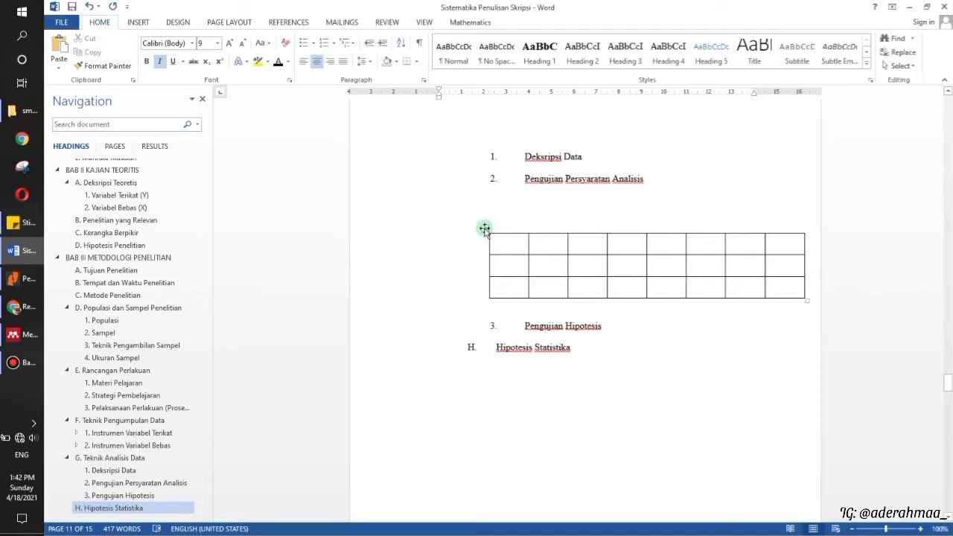
pyautogui.rightClick(484, 230)
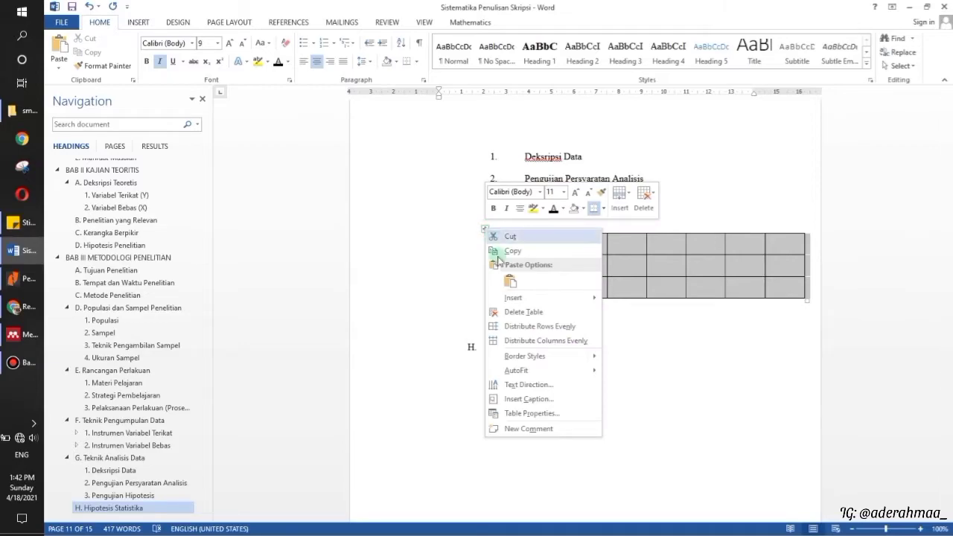
pyautogui.click(526, 400)
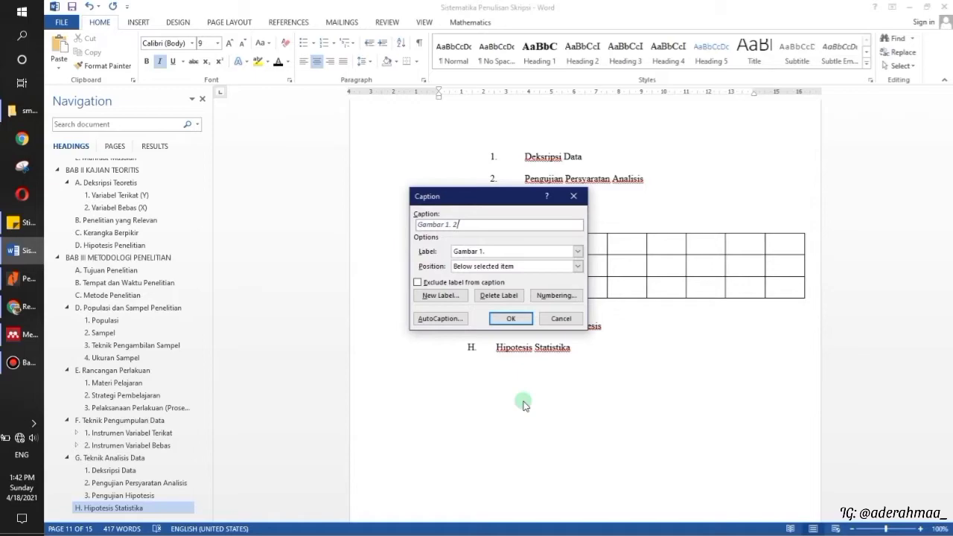
pyautogui.click(578, 252)
pyautogui.click(578, 253)
pyautogui.click(441, 295)
pyautogui.write('Tabel 3.')
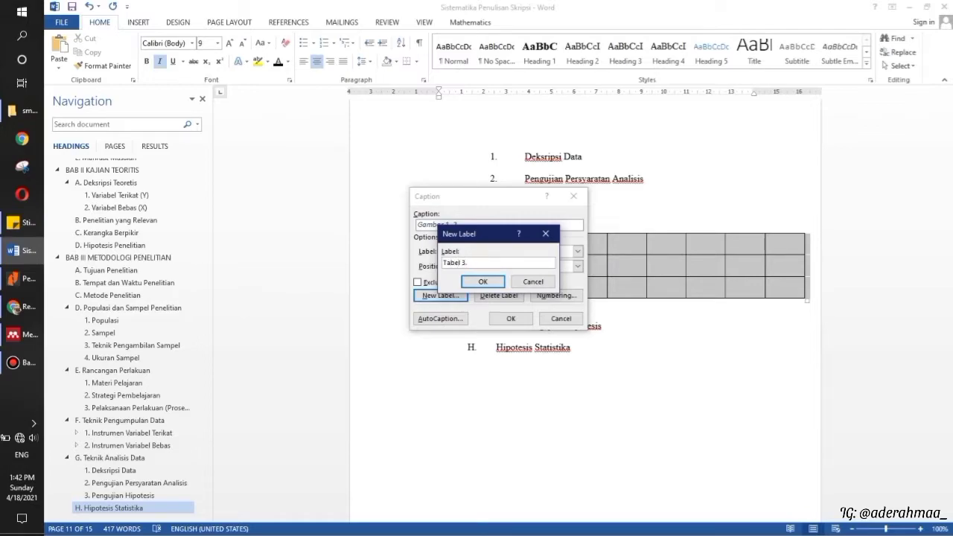
pyautogui.click(485, 282)
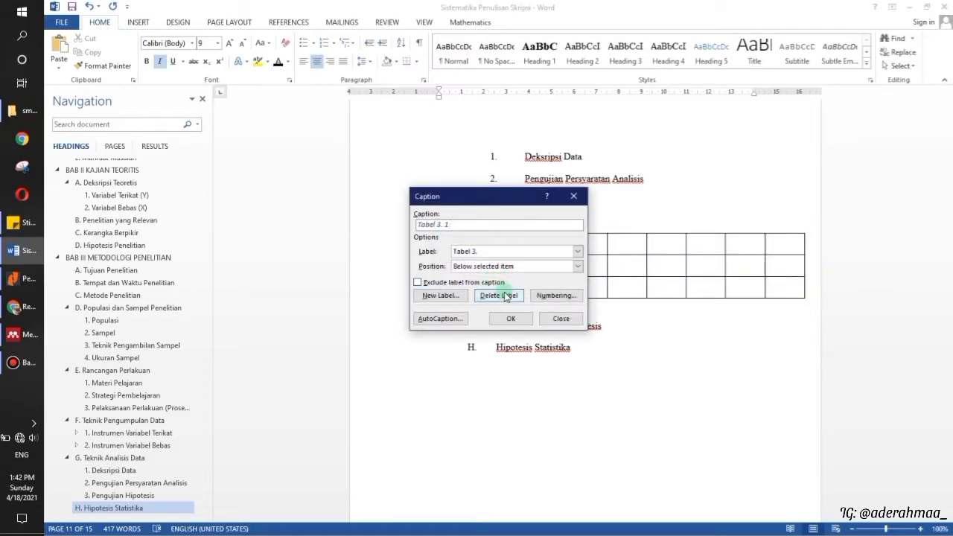
pyautogui.click(578, 266)
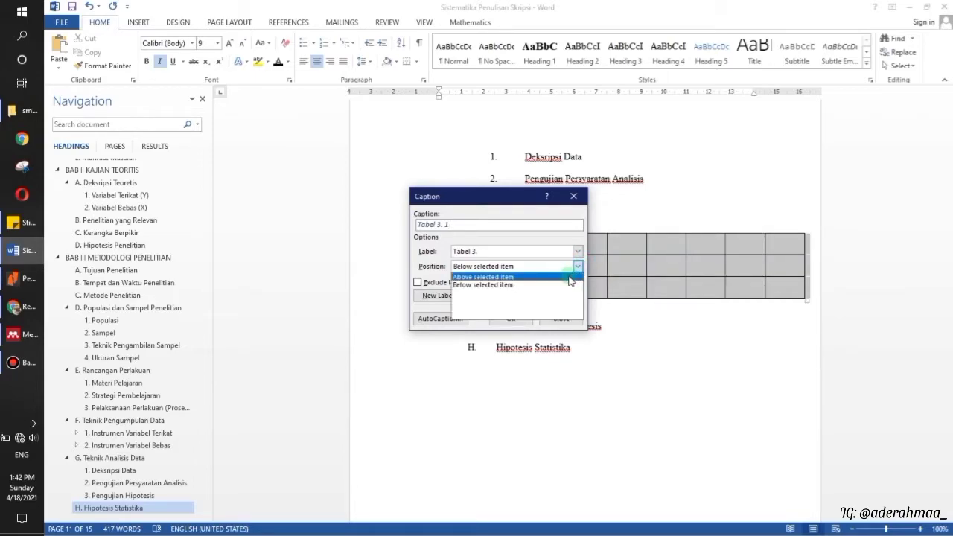
pyautogui.click(570, 277)
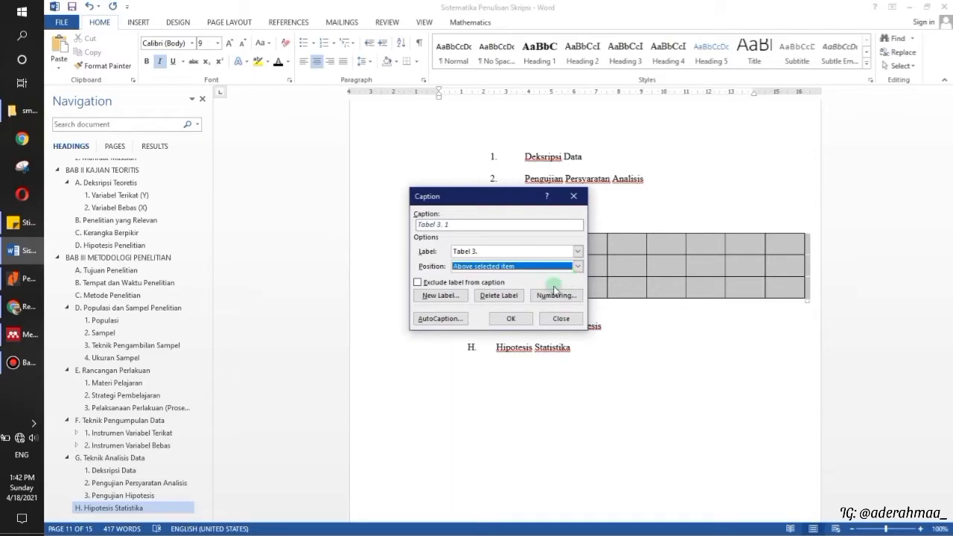
pyautogui.click(523, 320)
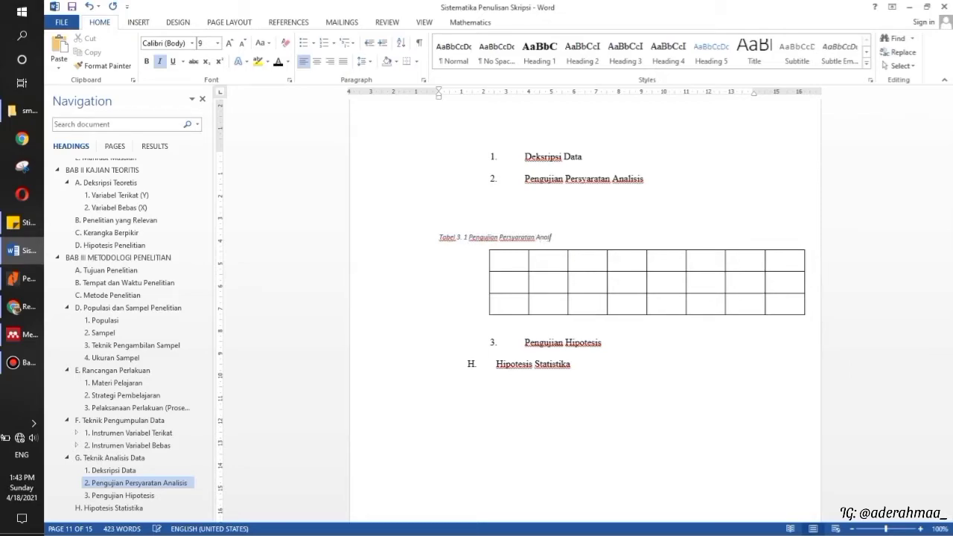
# Step: Complete the table's caption with the text "Pengujian Persyaratan Analisis" and centre it
pyautogui.moveTo(559, 237); pyautogui.dragTo(438, 238)
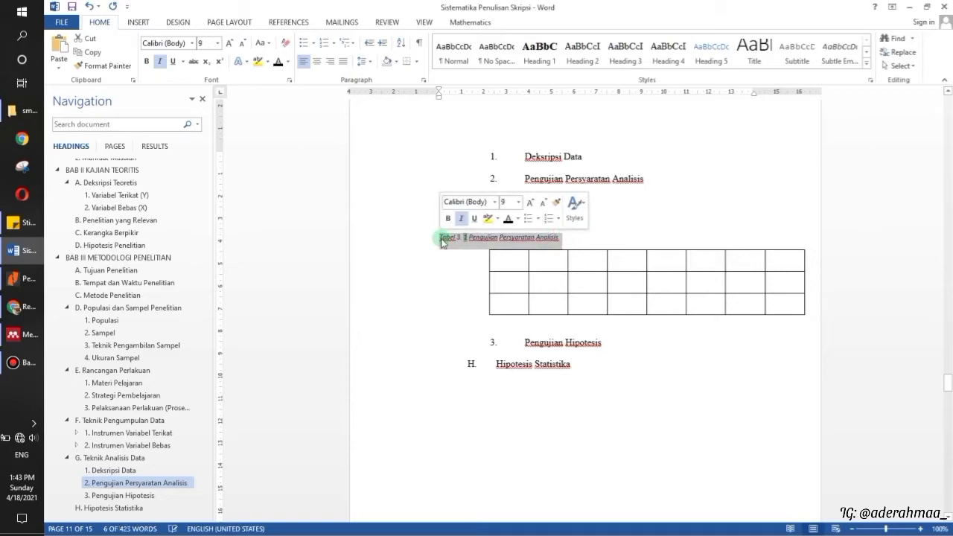
pyautogui.hotkey('ctrl', 'e')
pyautogui.click(657, 328)
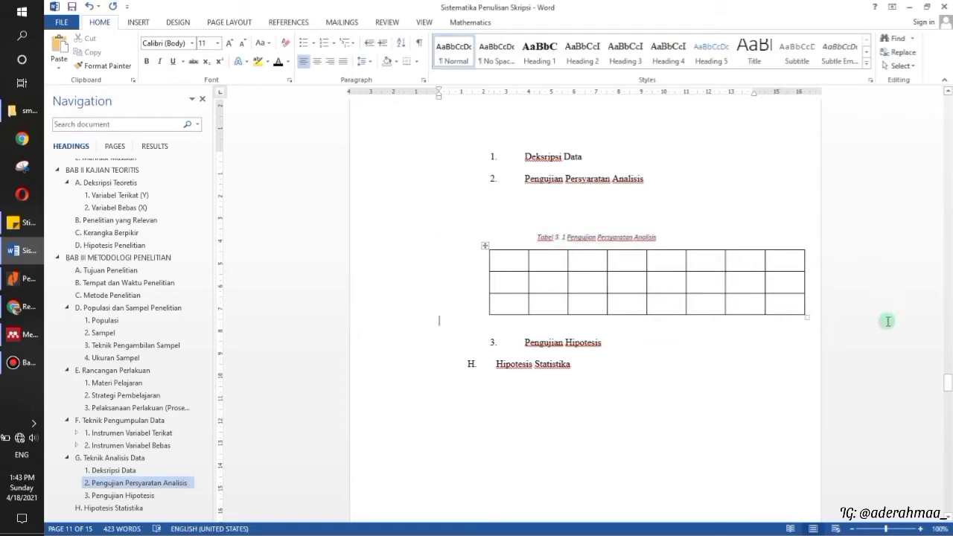
# Step: Insert a table of figures under the DAFTAR GAMBAR heading, using the caption label "Gambar 1."
pyautogui.moveTo(196, 266); pyautogui.dragTo(200, 187)
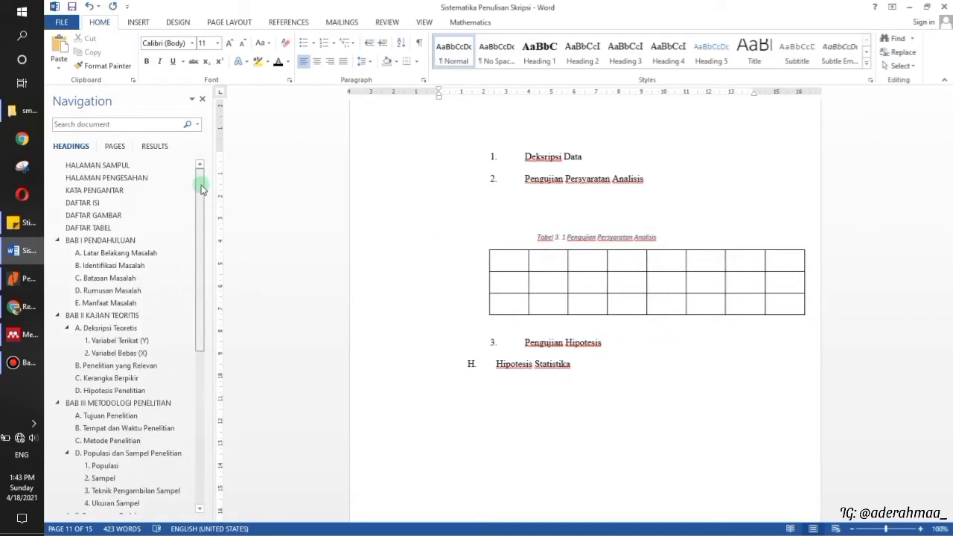
pyautogui.click(157, 217)
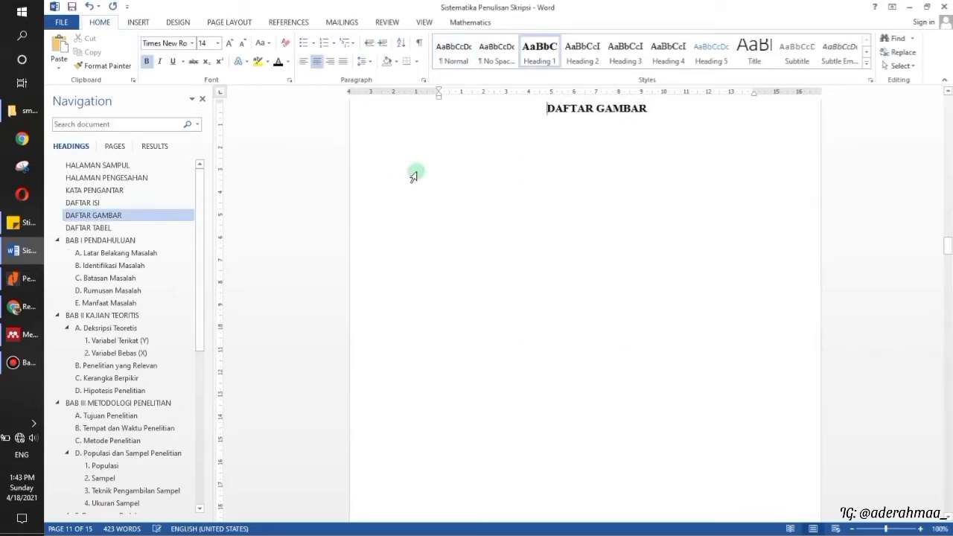
pyautogui.moveTo(948, 252); pyautogui.dragTo(948, 250)
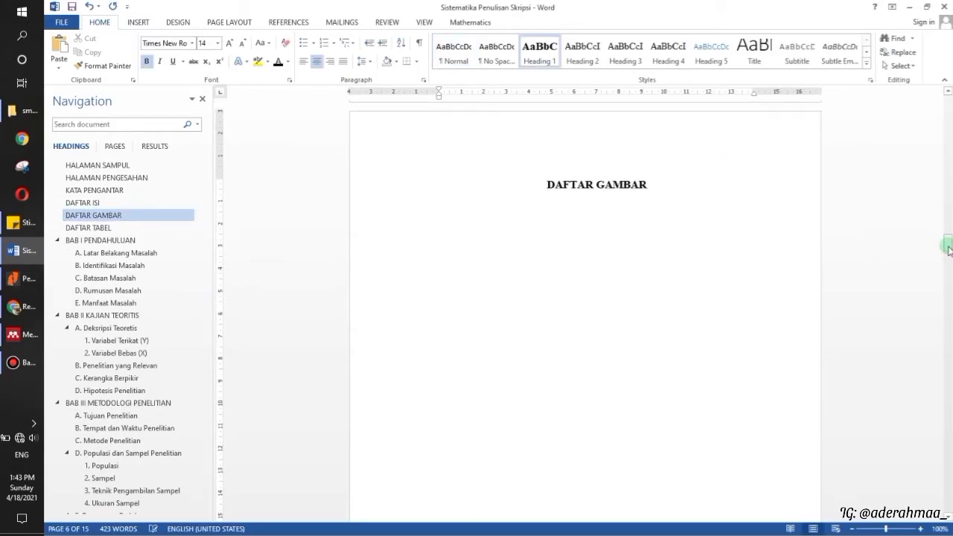
pyautogui.click(502, 221)
pyautogui.click(489, 217)
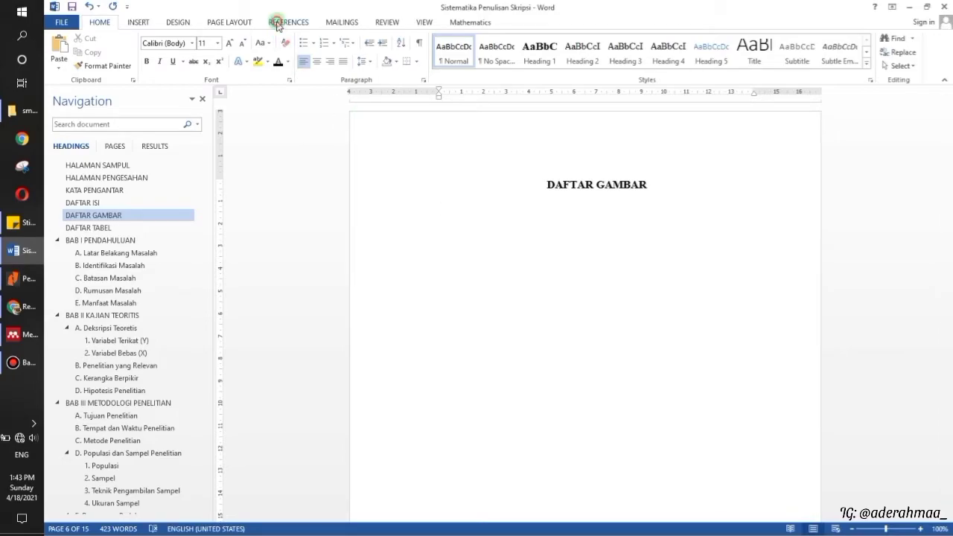
pyautogui.click(278, 24)
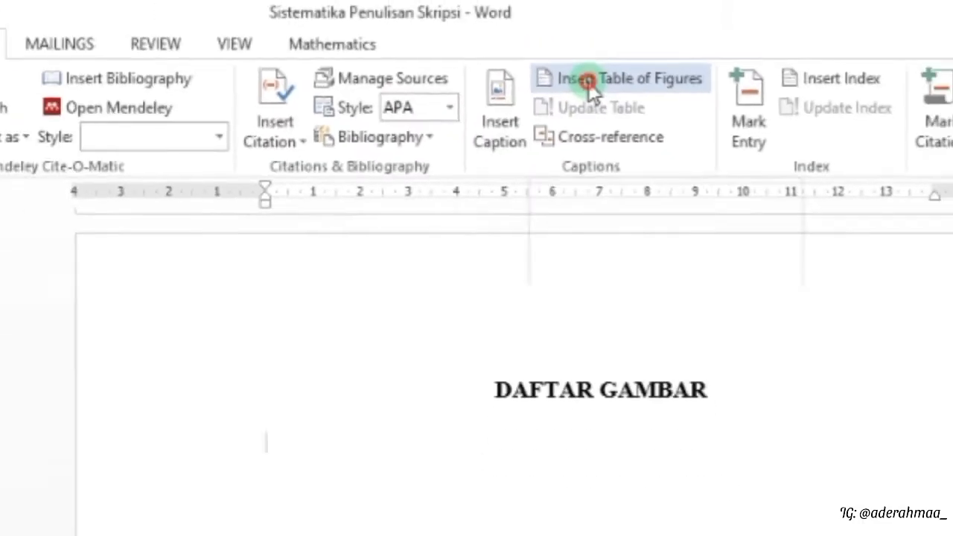
pyautogui.click(587, 47)
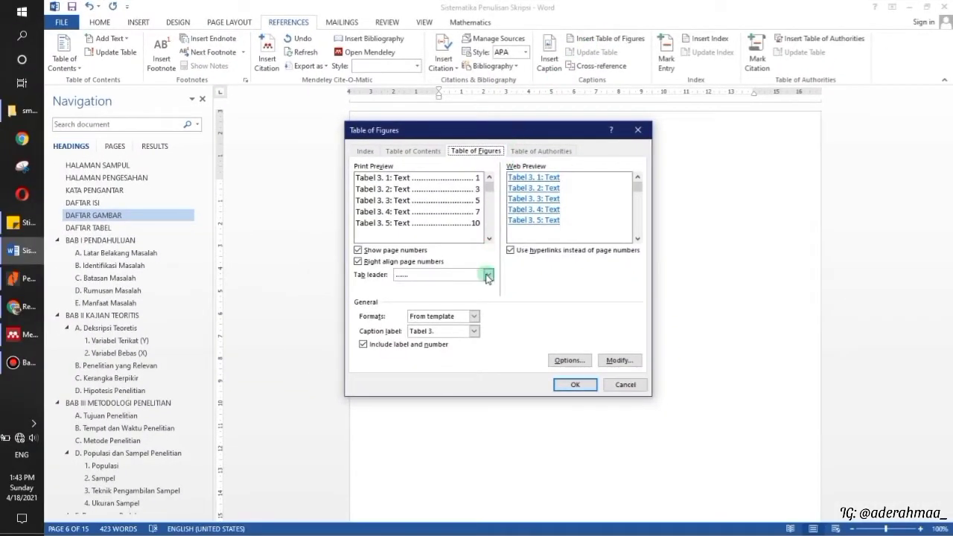
pyautogui.click(474, 332)
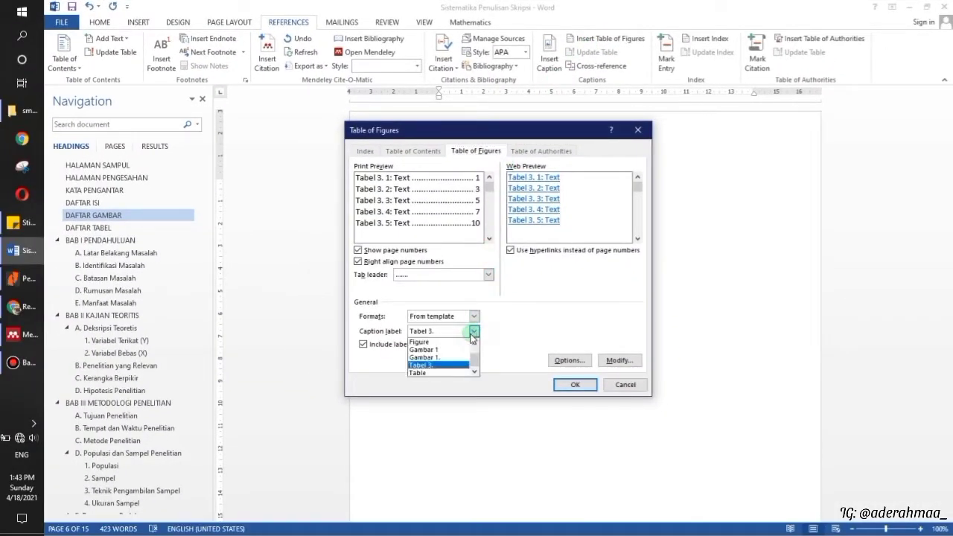
pyautogui.click(439, 358)
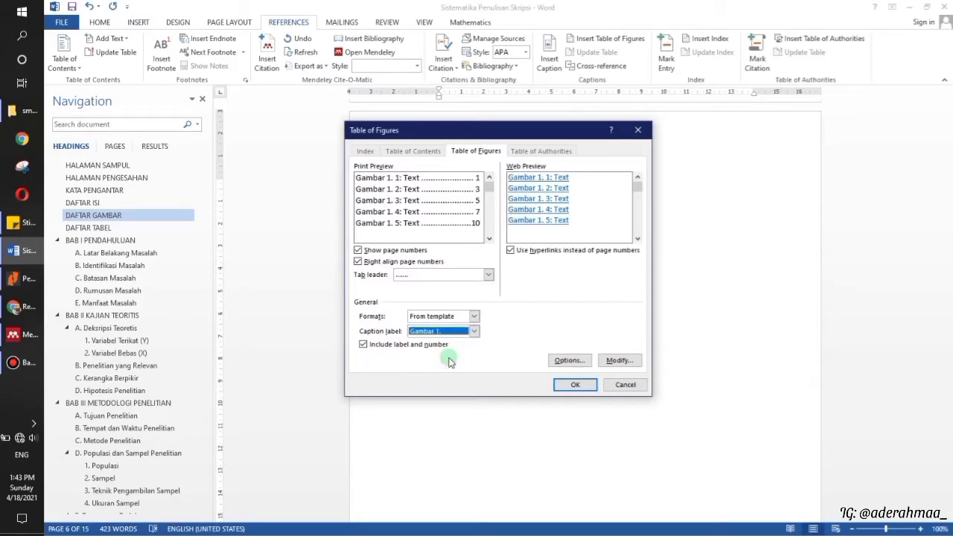
pyautogui.click(572, 386)
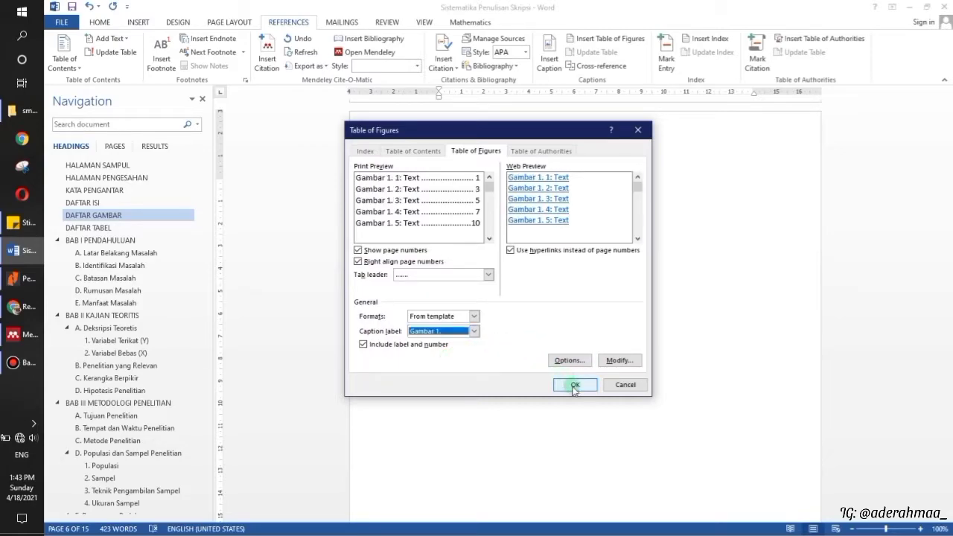
pyautogui.click(574, 386)
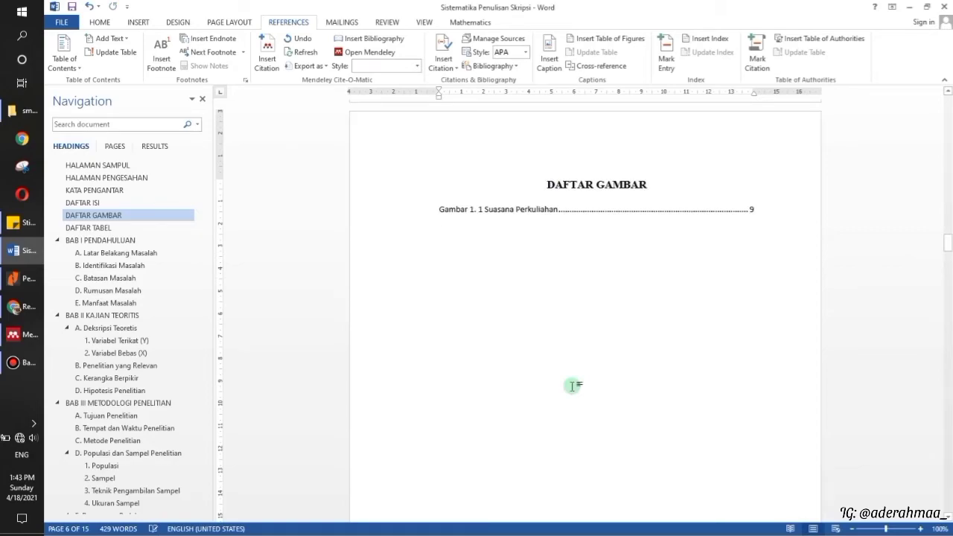
# Step: Format the DAFTAR GAMBAR list entry in Times New Roman, size 12
pyautogui.moveTo(438, 209); pyautogui.dragTo(648, 219)
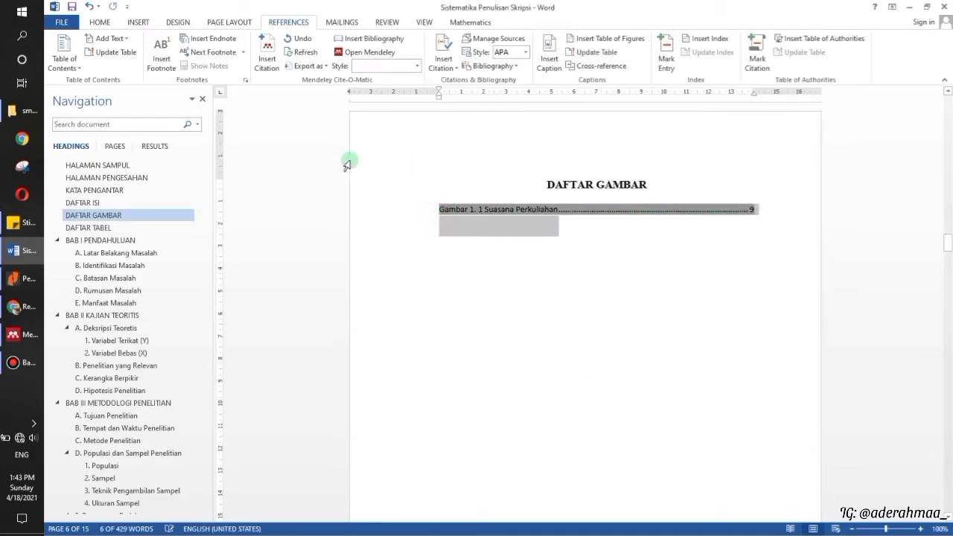
pyautogui.click(104, 20)
pyautogui.click(194, 43)
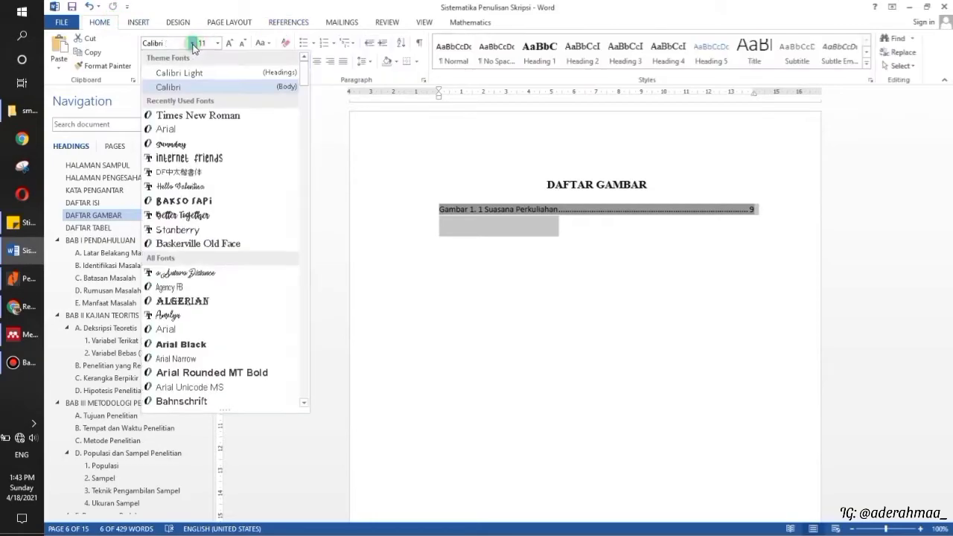
pyautogui.click(198, 115)
pyautogui.click(229, 43)
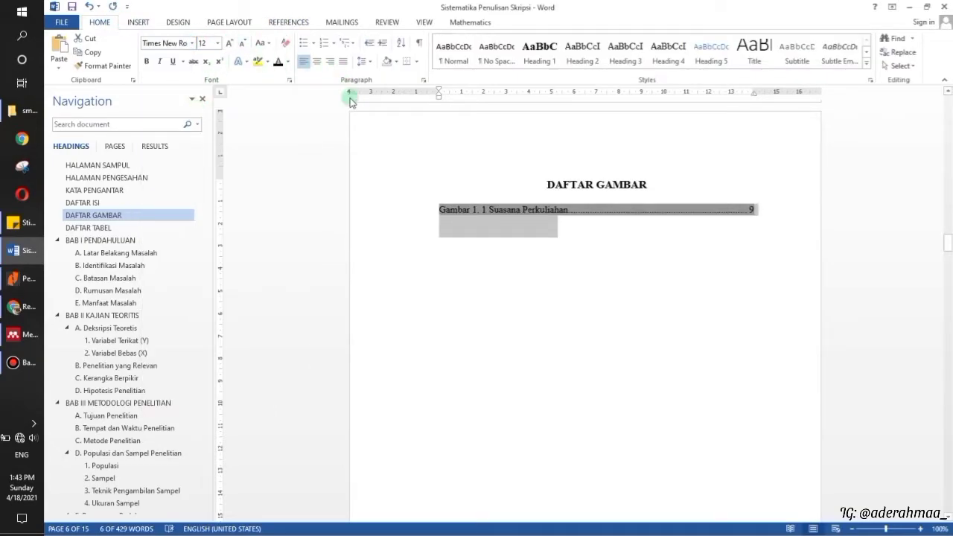
pyautogui.click(424, 221)
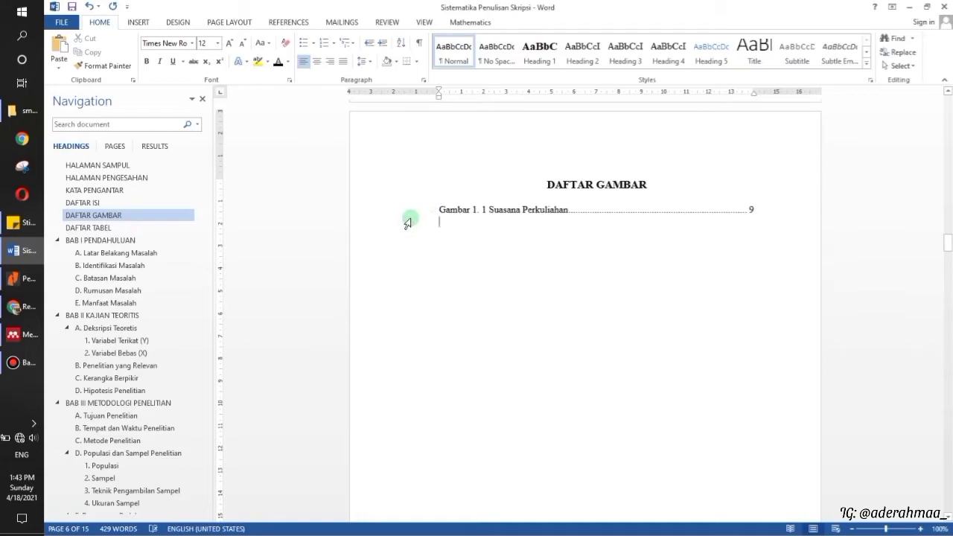
# Step: Insert a table of figures under the DAFTAR TABEL heading, using the caption label "Tabel 3."
pyautogui.click(128, 226)
pyautogui.moveTo(948, 274); pyautogui.dragTo(948, 271)
pyautogui.click(498, 210)
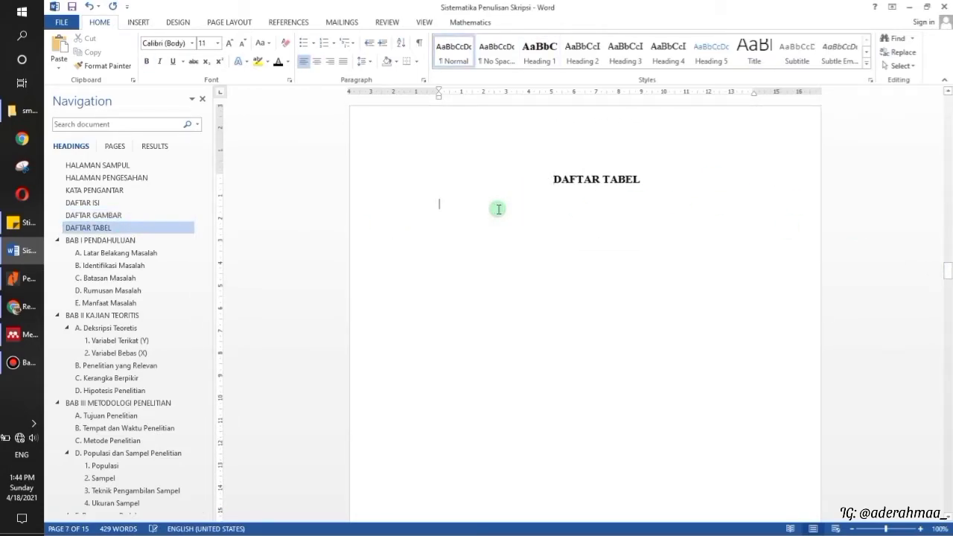
pyautogui.click(298, 22)
pyautogui.click(587, 45)
pyautogui.click(474, 332)
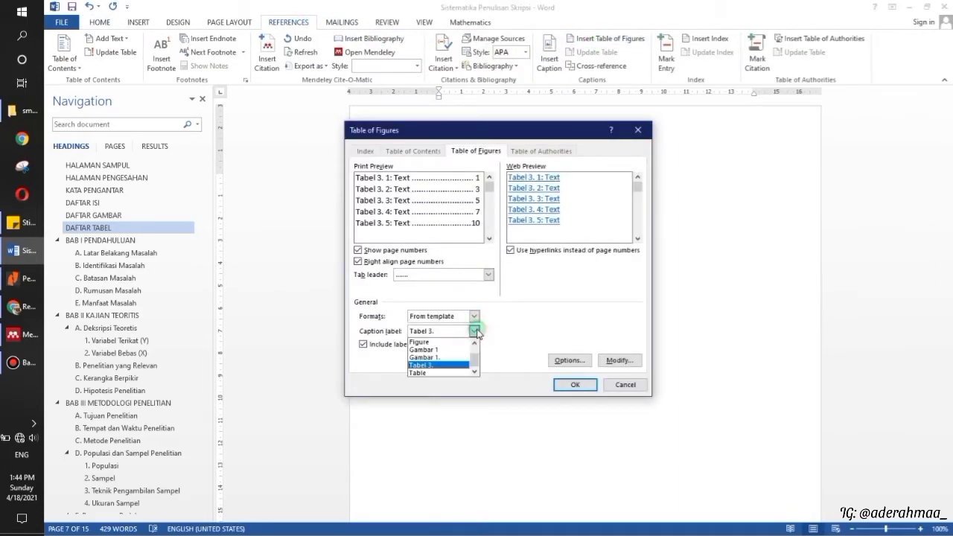
pyautogui.click(446, 365)
pyautogui.click(575, 384)
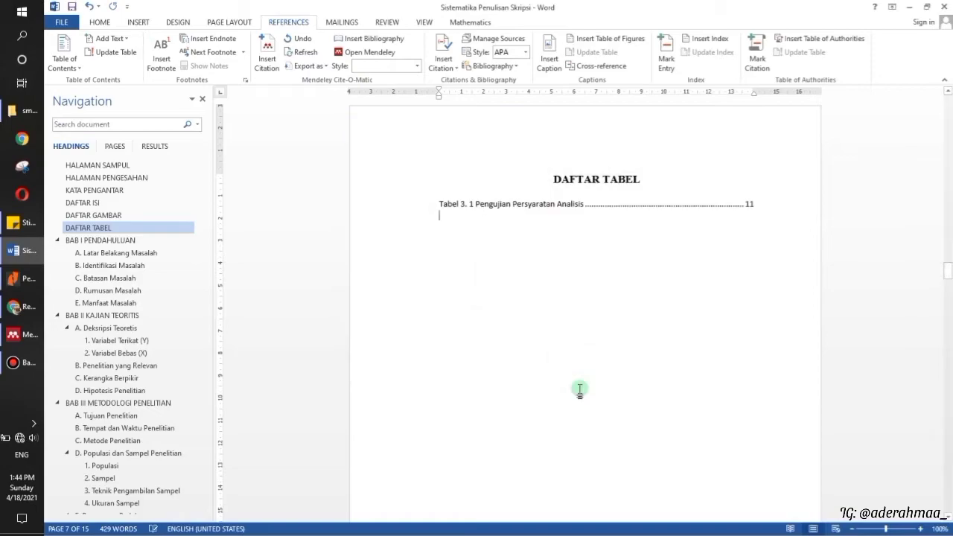
# Step: Set the font of the DAFTAR TABEL list entry to Times New Roman
pyautogui.moveTo(438, 204); pyautogui.dragTo(754, 203)
pyautogui.click(805, 166)
pyautogui.click(807, 239)
pyautogui.write('Times New Roman')
pyautogui.press('Return')
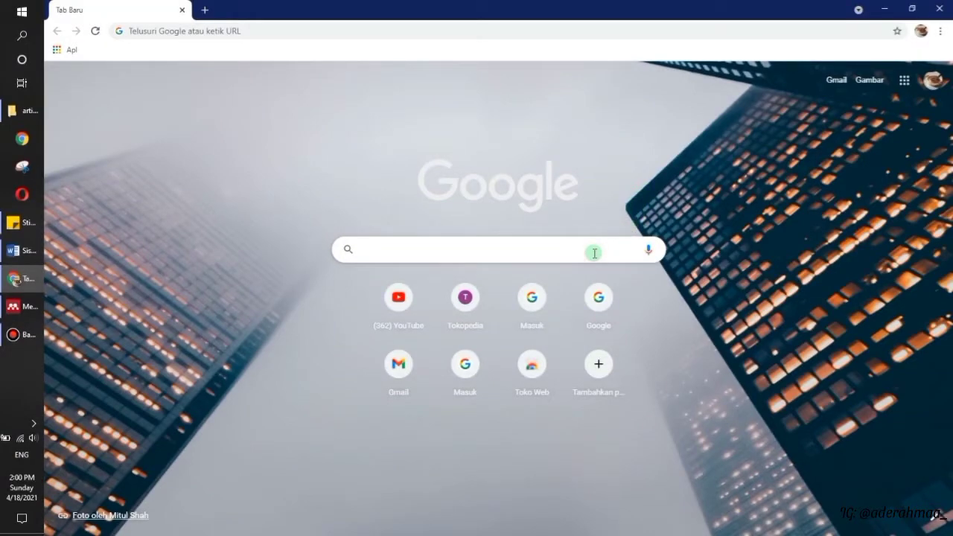
# Step: Search the web for "mendeley" in Chrome, open the Mendeley Desktop download page for Windows and dismiss the translation prompt
pyautogui.write('mendeley')
pyautogui.press('Return')
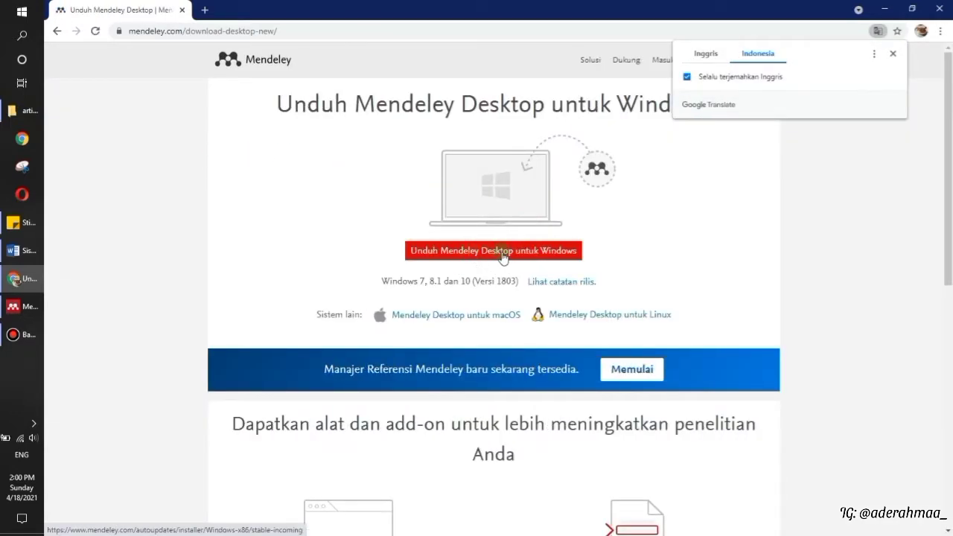
pyautogui.click(893, 54)
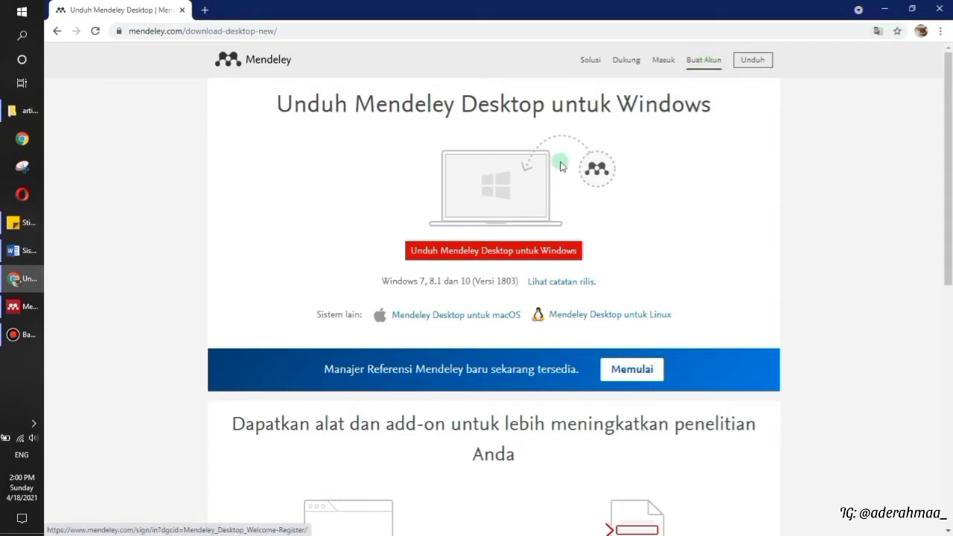
# Step: Switch to Mendeley Desktop, check its MS Word plugin option and open the "artikel inter" folder under MetLit
pyautogui.click(28, 308)
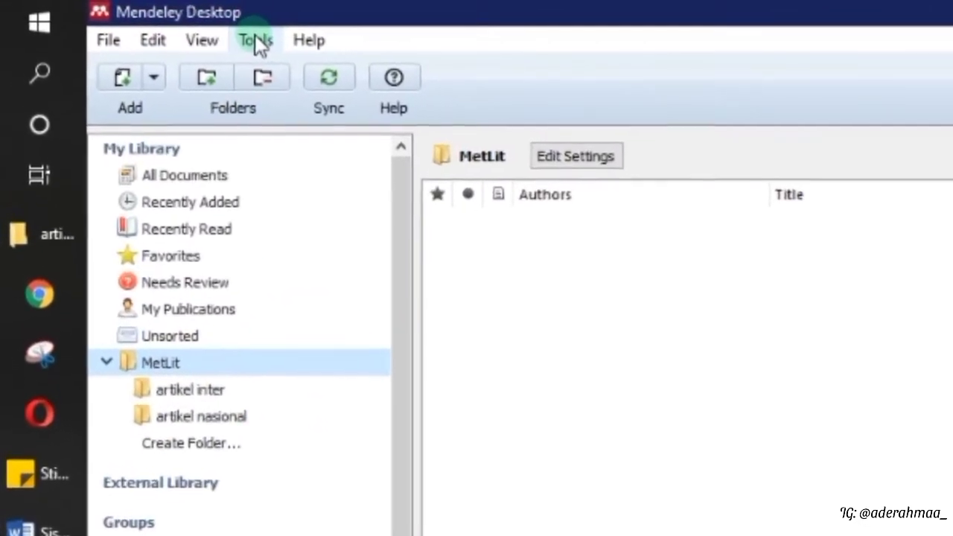
pyautogui.click(255, 41)
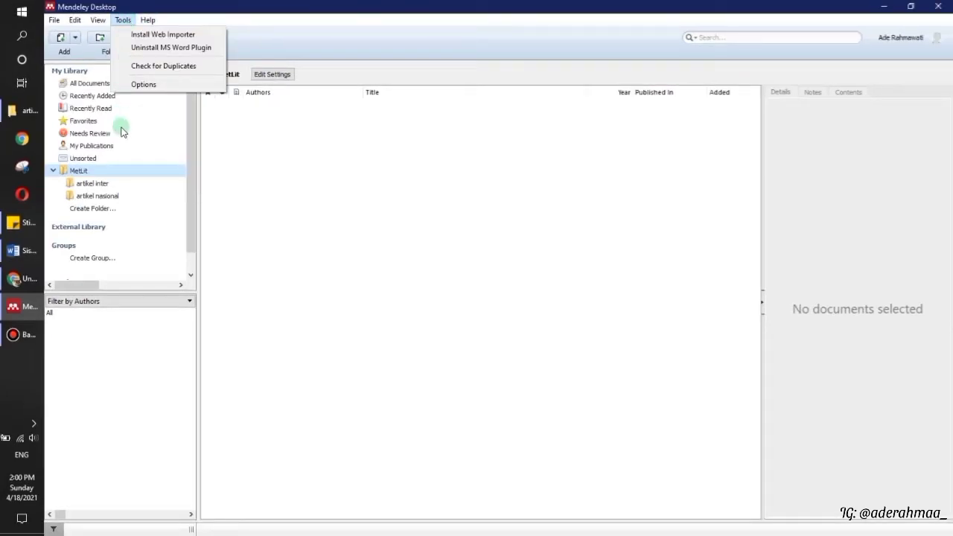
pyautogui.click(111, 185)
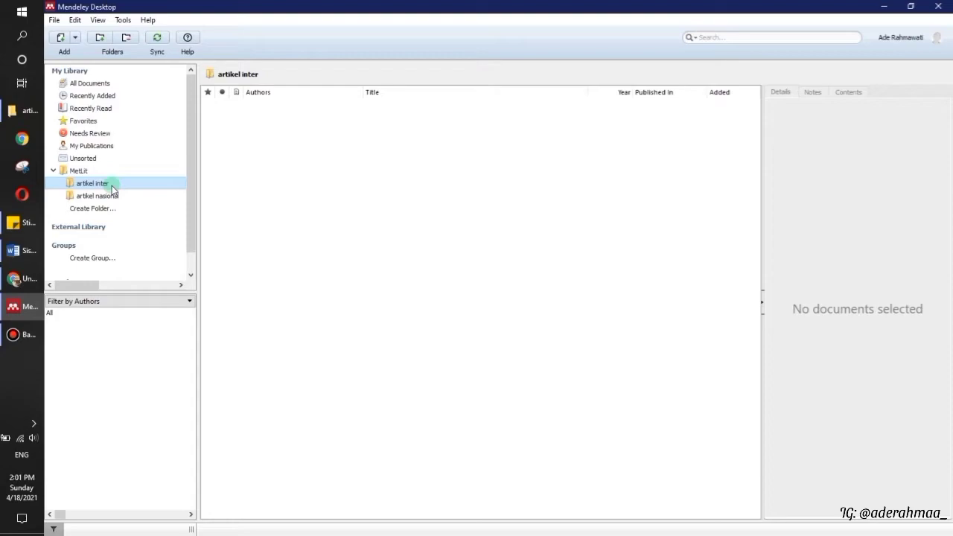
# Step: Add the PDFs EJ1166954 and EJ1246379 from the "artikel inter" folder in "tugas 1" to the matching Mendeley folder
pyautogui.click(23, 111)
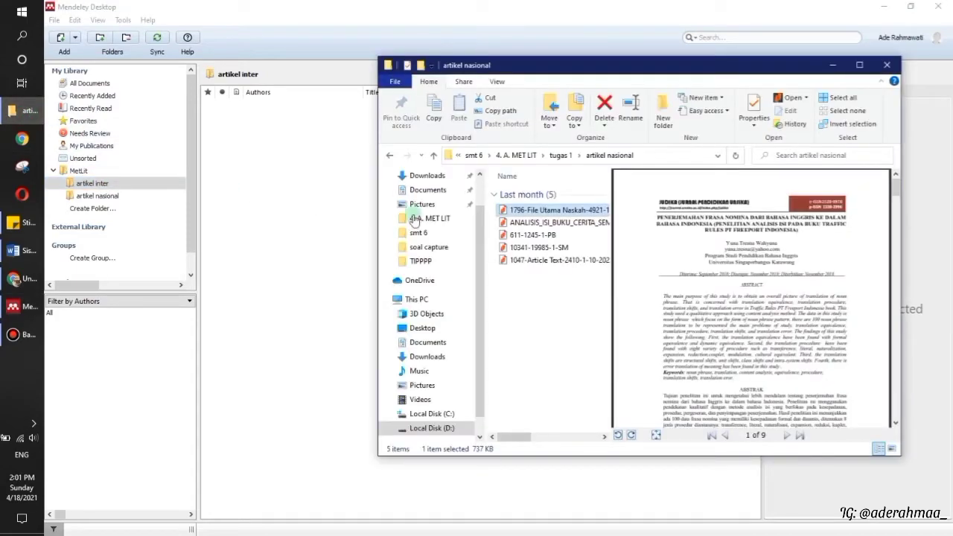
pyautogui.click(560, 155)
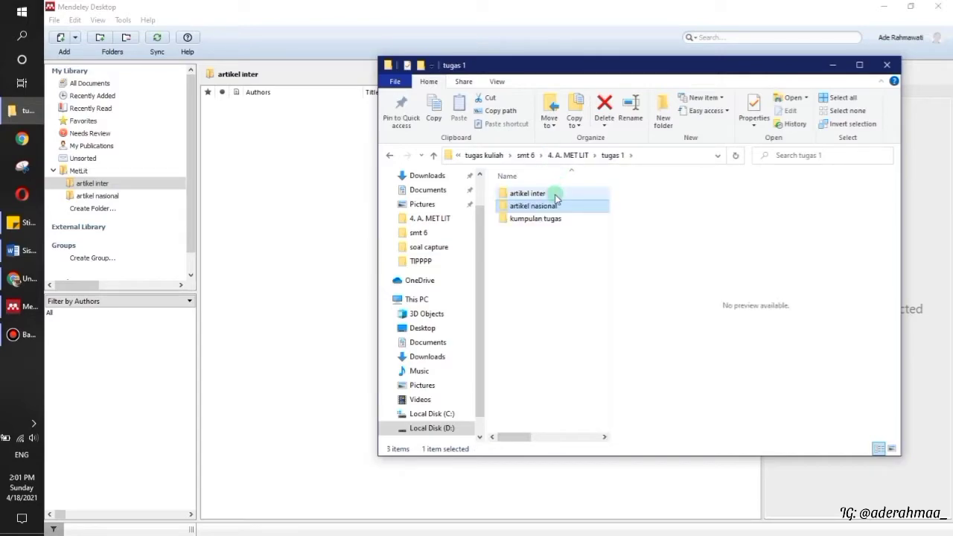
pyautogui.click(554, 194)
pyautogui.doubleClick(555, 195)
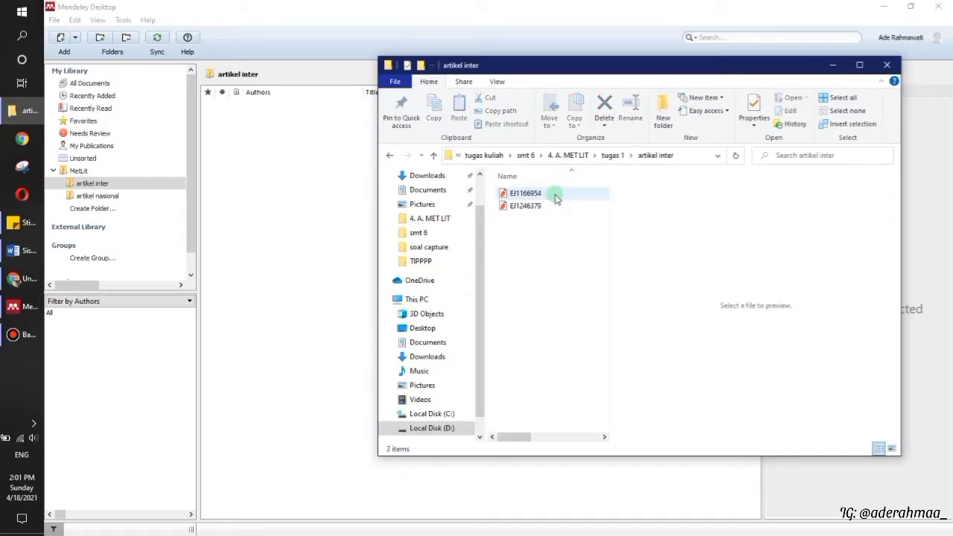
pyautogui.click(552, 195)
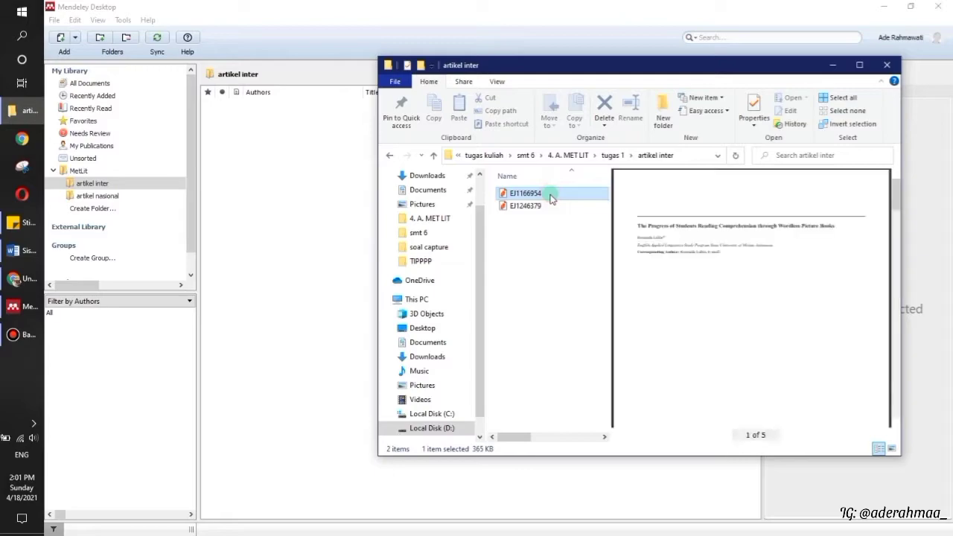
pyautogui.hotkey('ctrl', 'a')
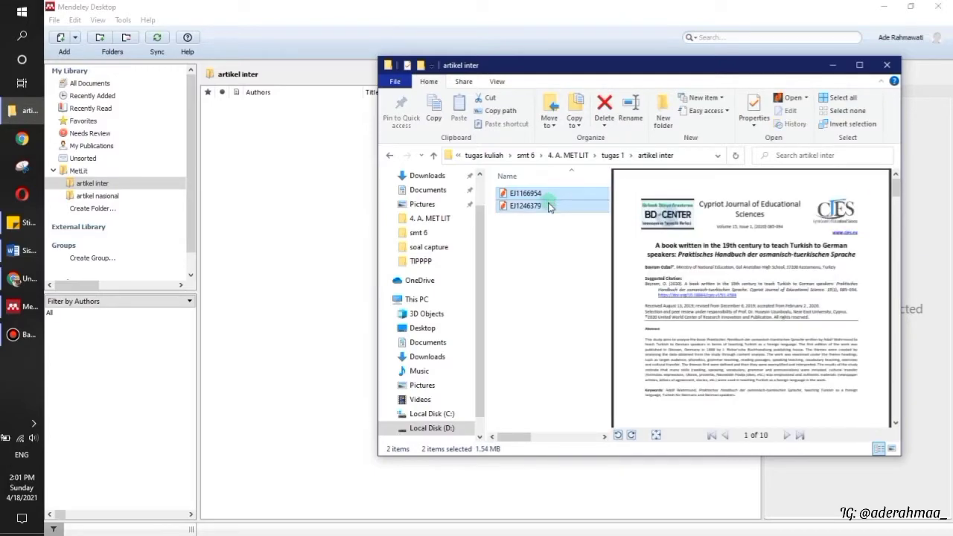
pyautogui.moveTo(552, 198); pyautogui.dragTo(327, 187)
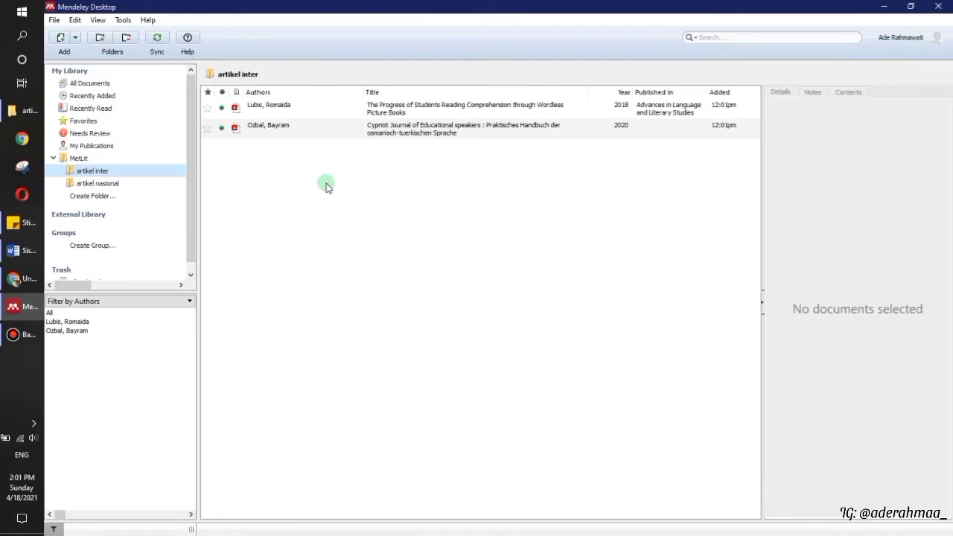
# Step: Examine the reference details of "The Progress of Students Reading Comprehension through Wordless Picture Books", down to its author keywords
pyautogui.click(426, 107)
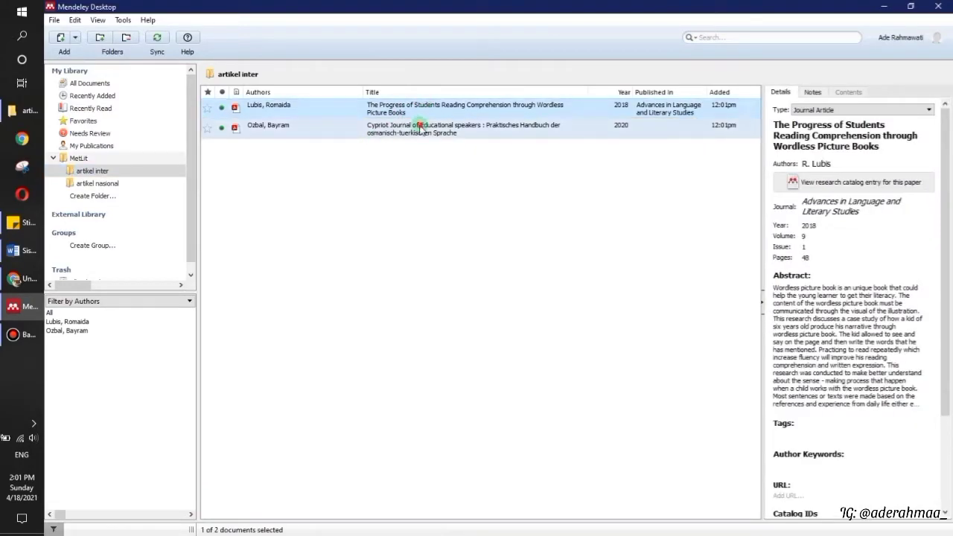
pyautogui.click(420, 127)
pyautogui.click(428, 108)
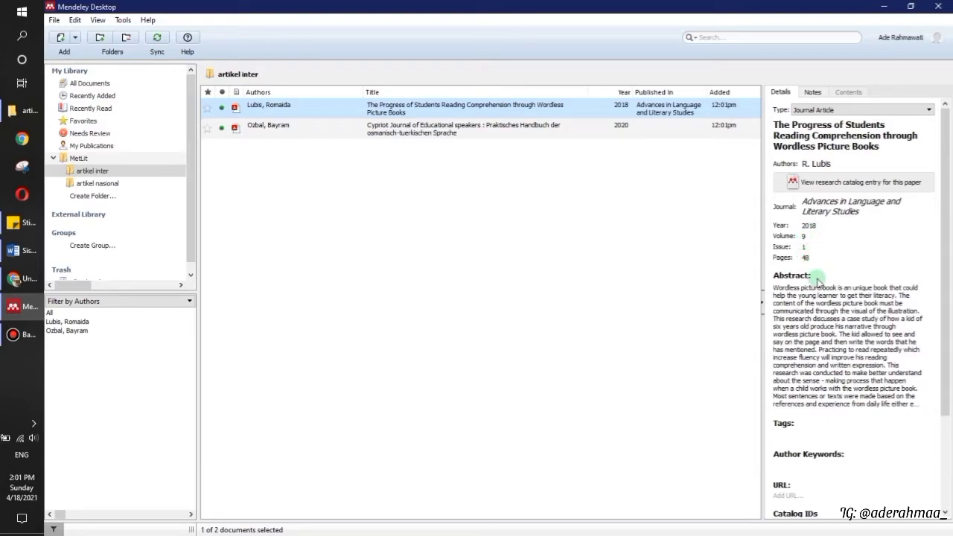
pyautogui.moveTo(950, 233); pyautogui.dragTo(943, 328)
pyautogui.click(800, 341)
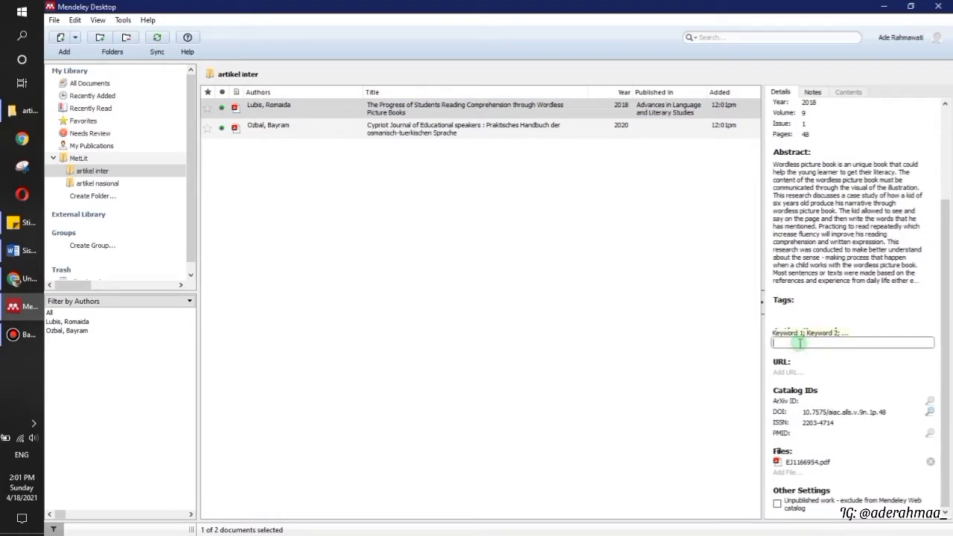
# Step: Review the reference details of the Cypriot Journal article and open its empty journal and abstract fields
pyautogui.click(605, 127)
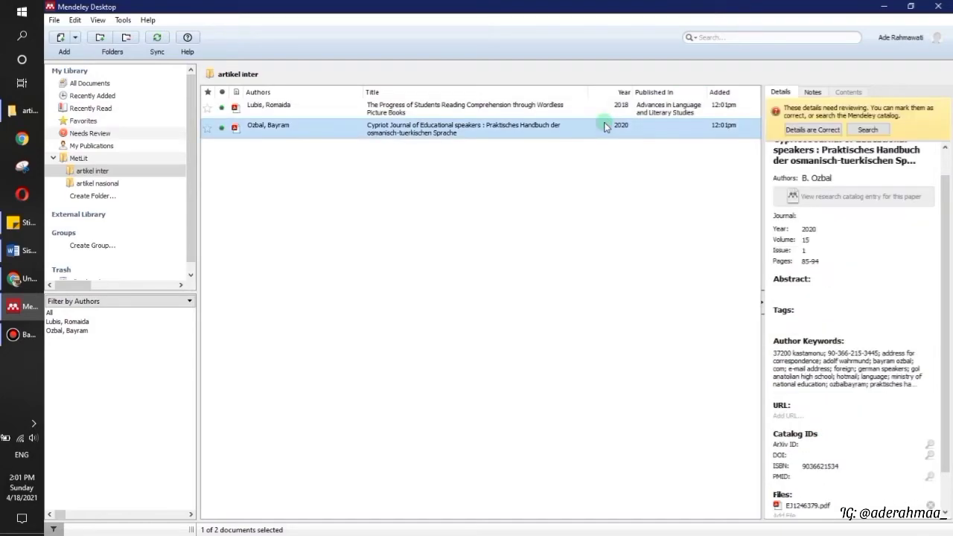
pyautogui.scroll(1, 894, 175)
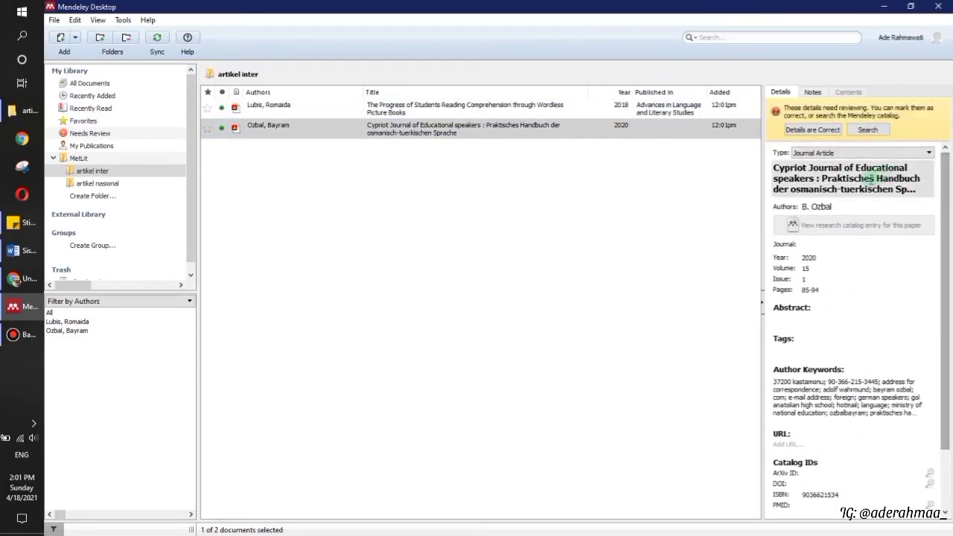
pyautogui.click(815, 245)
pyautogui.click(813, 321)
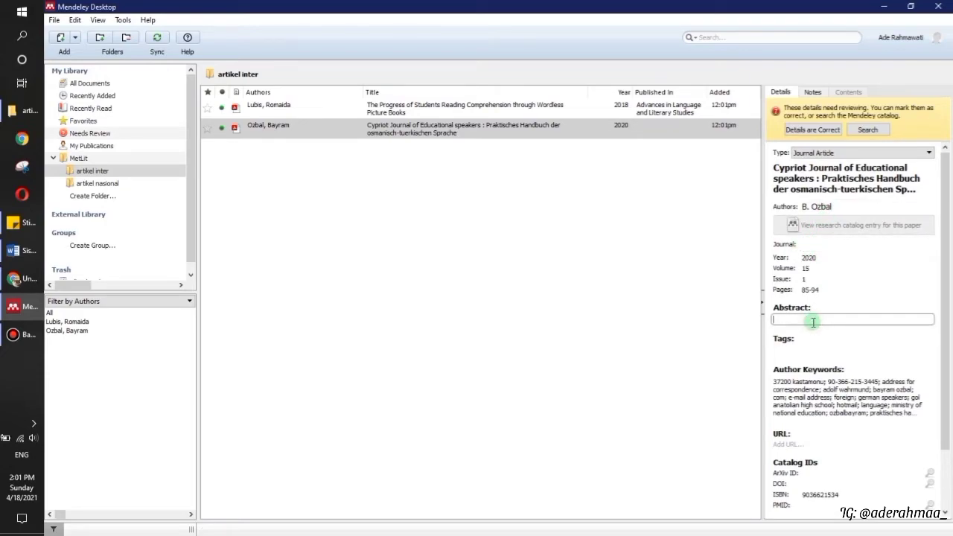
# Step: Add all five PDFs from the "artikel nasional" folder in "tugas 1" to the matching Mendeley folder
pyautogui.moveTo(941, 264); pyautogui.dragTo(943, 358)
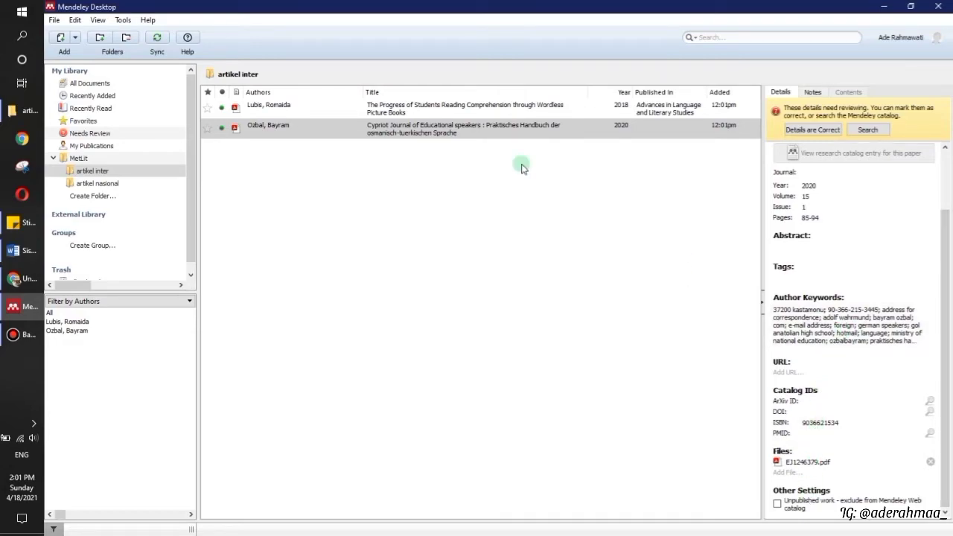
pyautogui.click(134, 184)
pyautogui.click(28, 112)
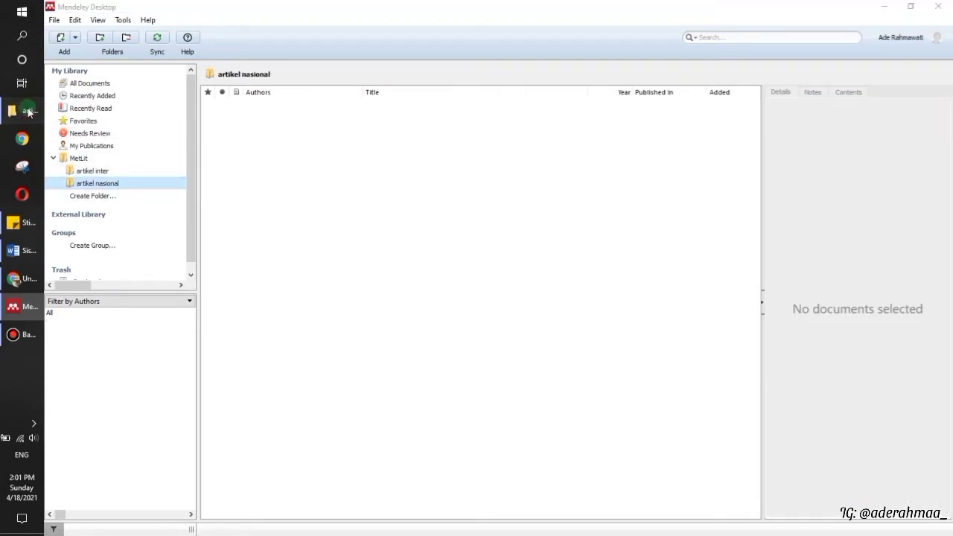
pyautogui.click(611, 155)
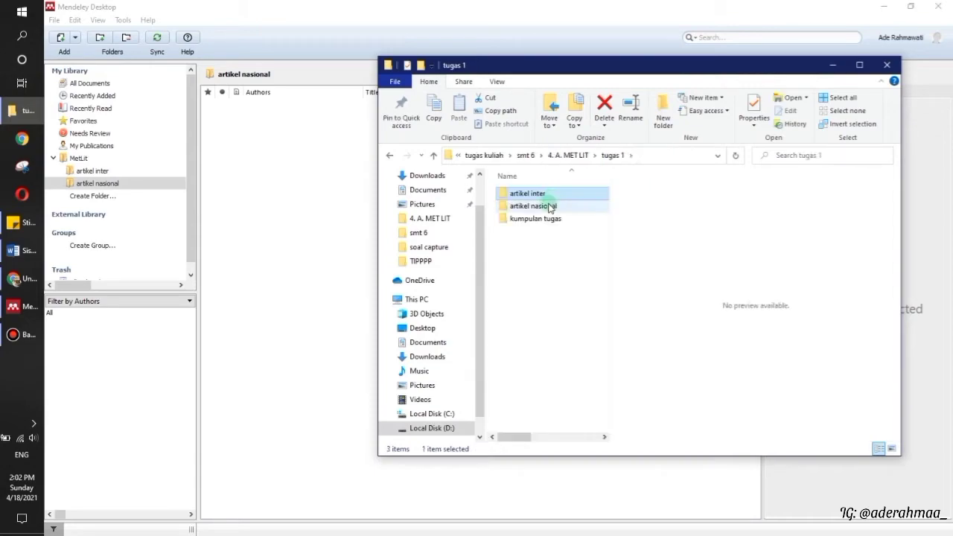
pyautogui.doubleClick(551, 205)
pyautogui.click(543, 211)
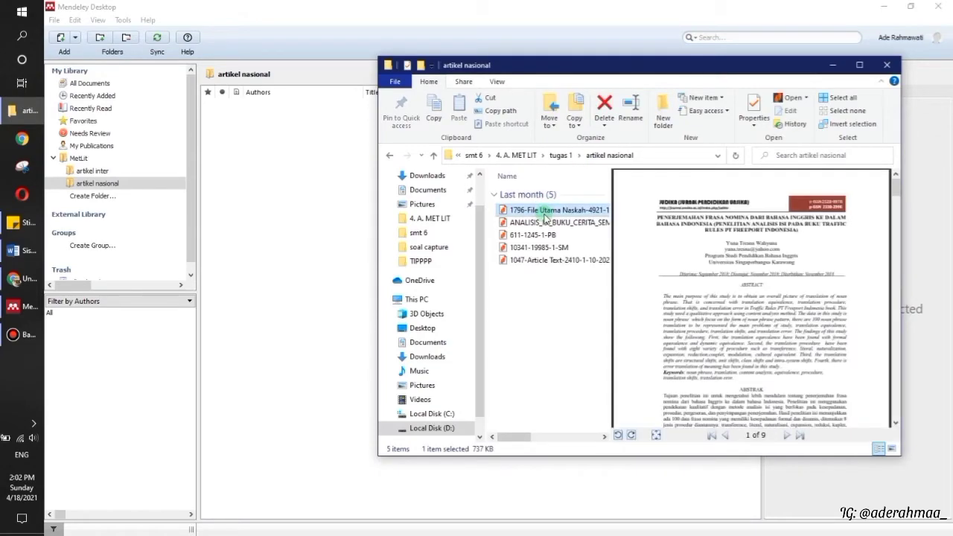
pyautogui.keyDown('shift'); pyautogui.click(545, 222); pyautogui.keyUp('shift')
pyautogui.hotkey('ctrl', 'a')
pyautogui.moveTo(544, 222); pyautogui.dragTo(292, 216)
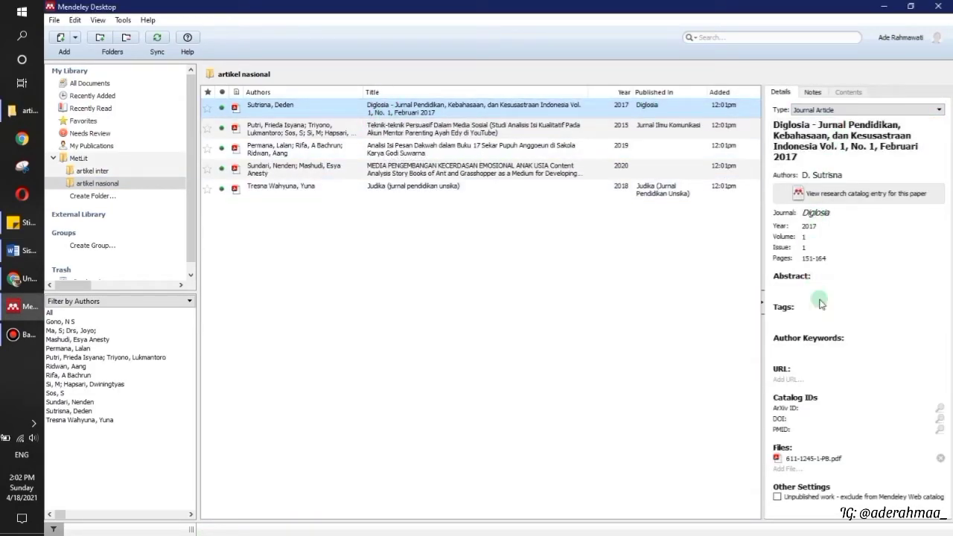
# Step: Review the reference details of the other imported "artikel nasional" articles, including the one on Ant and Grasshopper story books
pyautogui.click(560, 129)
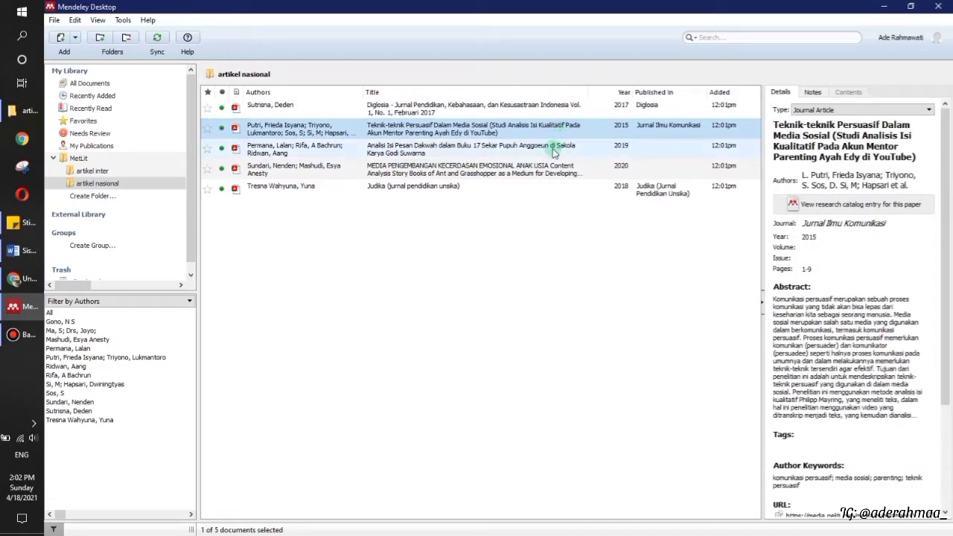
pyautogui.click(554, 151)
pyautogui.click(549, 167)
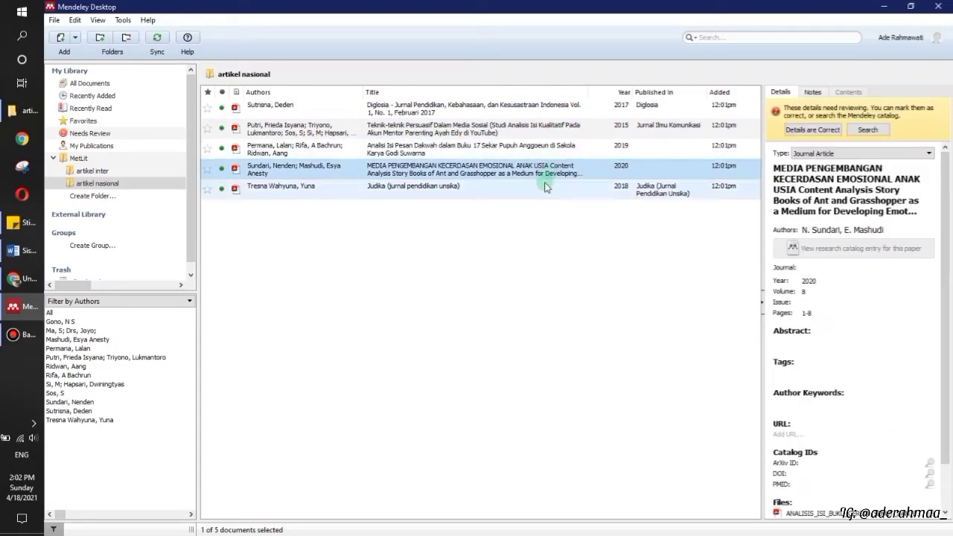
pyautogui.click(546, 186)
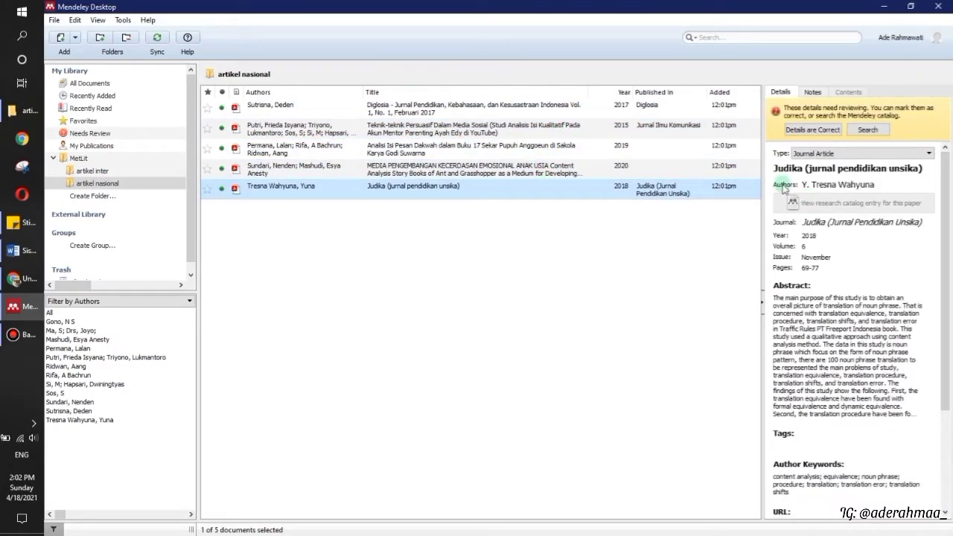
pyautogui.click(659, 167)
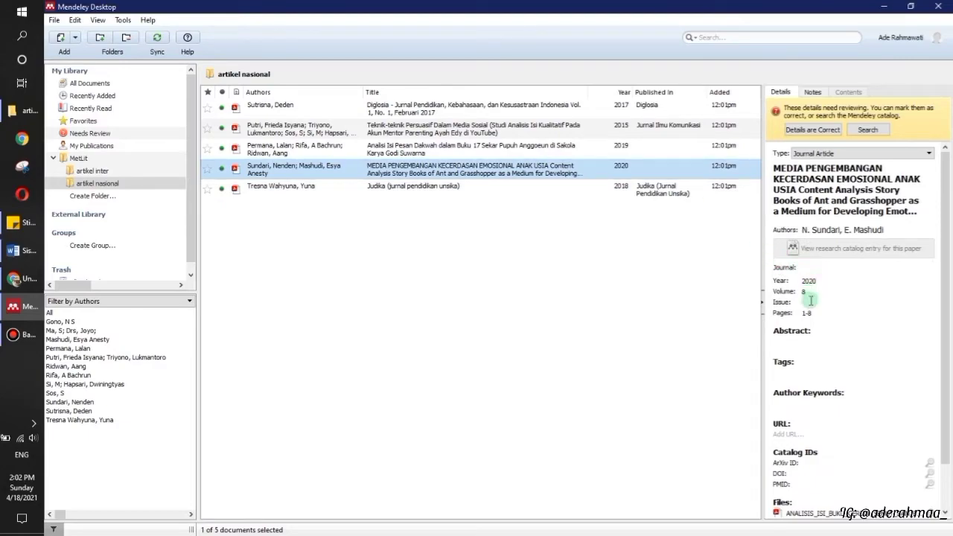
pyautogui.moveTo(945, 245); pyautogui.dragTo(946, 156)
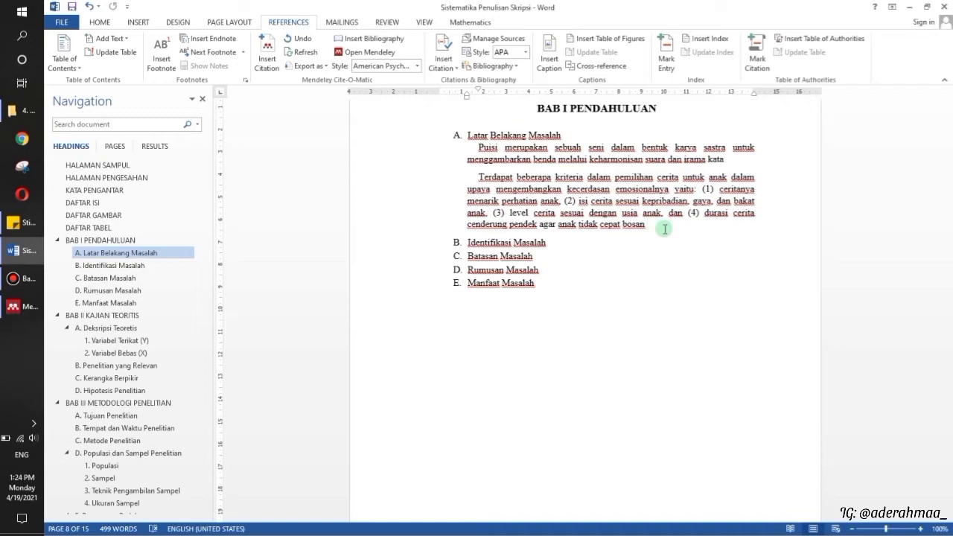
# Step: In the Word thesis, cite the 2017 Diglosia article found with "pui" after "irama kata" in Latar Belakang Masalah, ending with a period
pyautogui.click(736, 159)
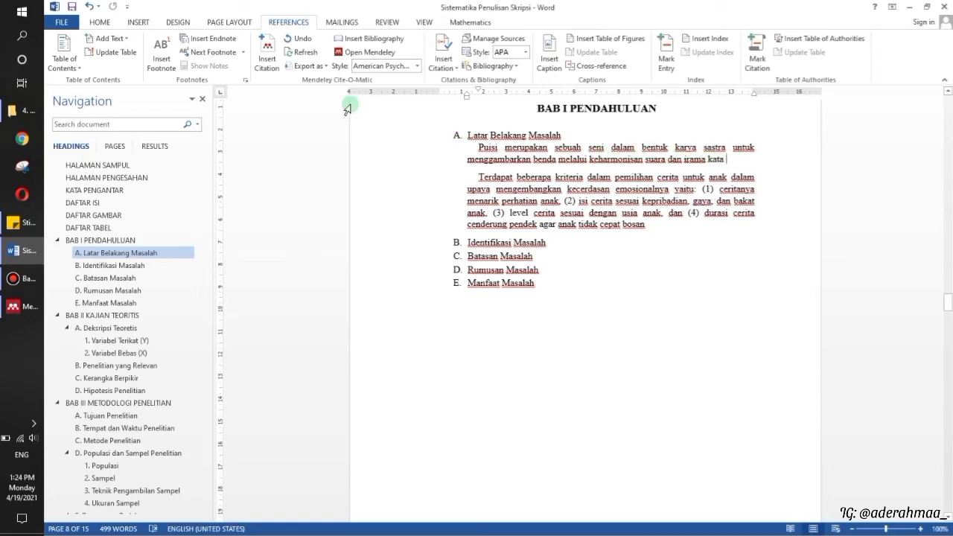
pyautogui.click(268, 68)
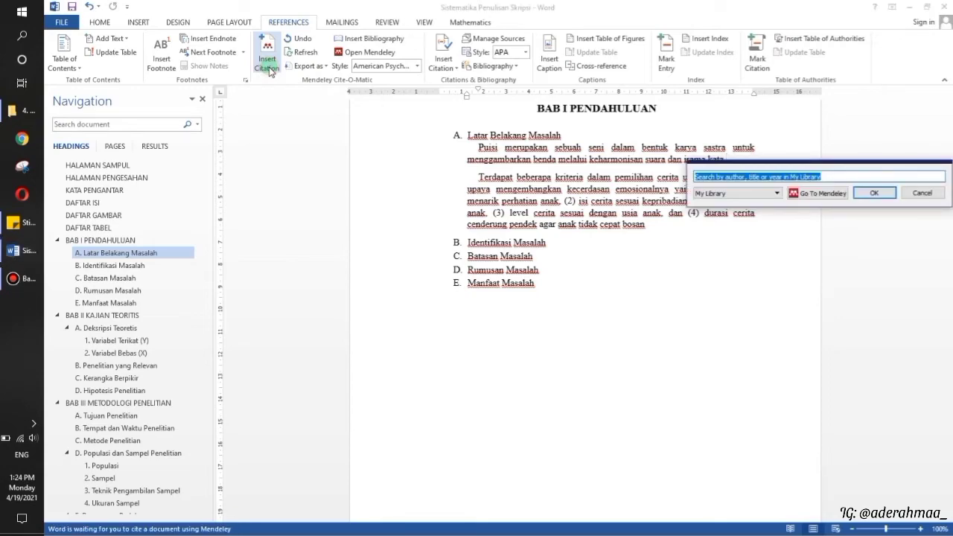
pyautogui.moveTo(809, 166); pyautogui.dragTo(571, 206)
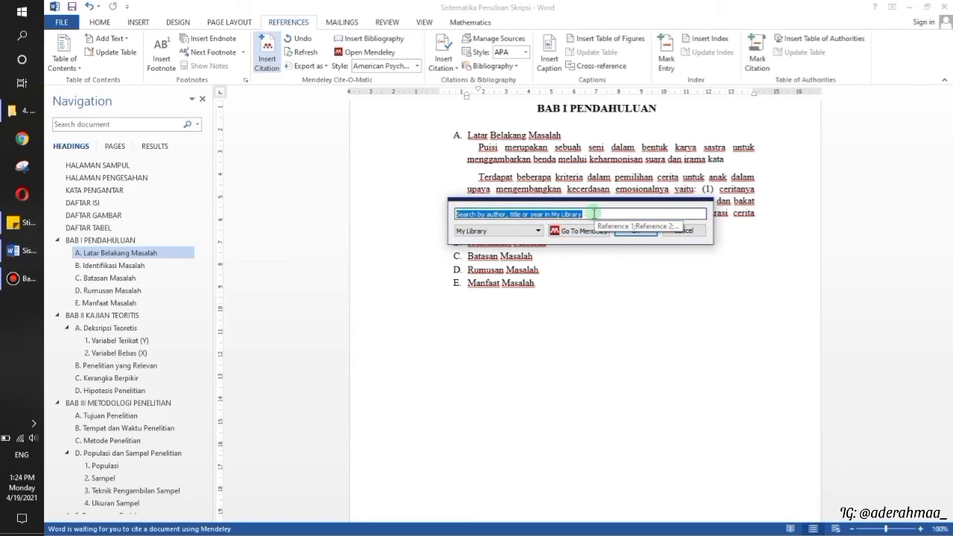
pyautogui.write('p')
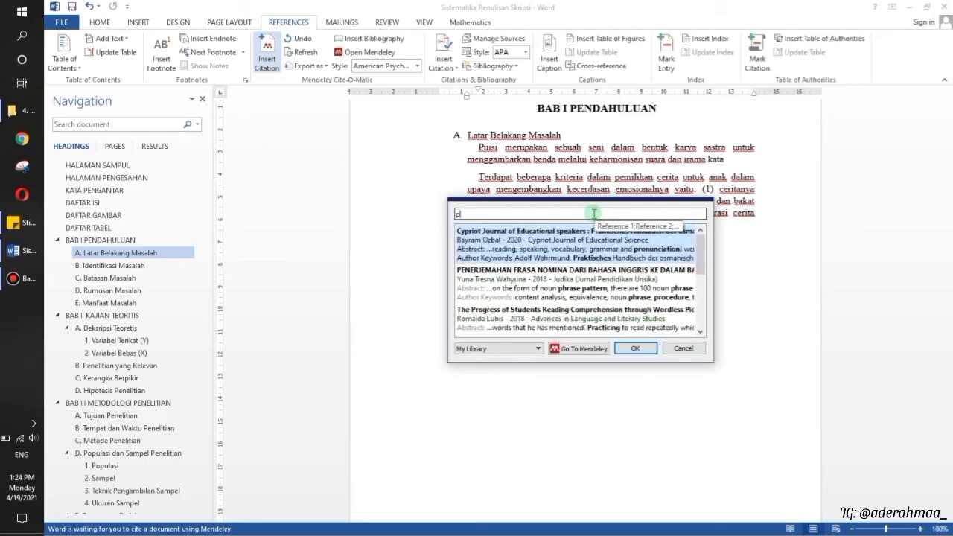
pyautogui.write('u')
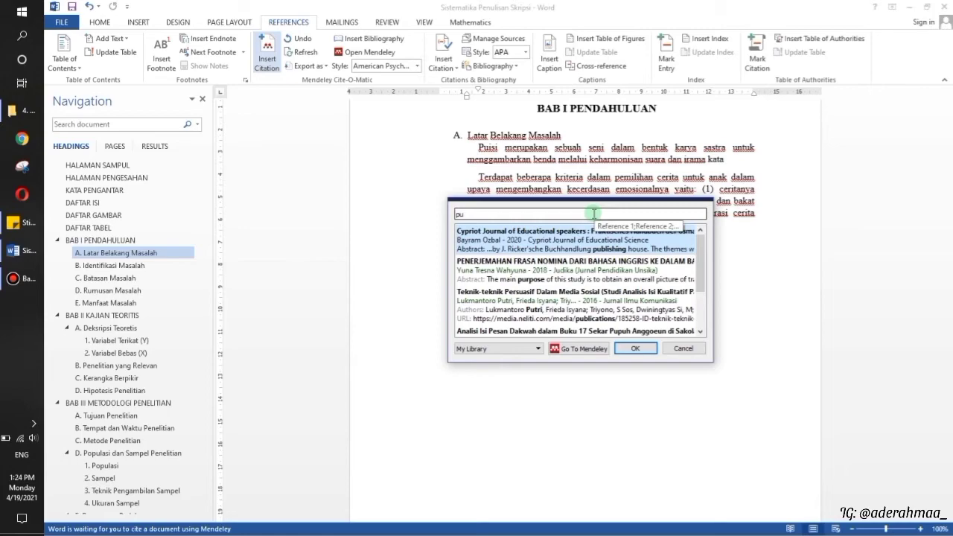
pyautogui.write('i')
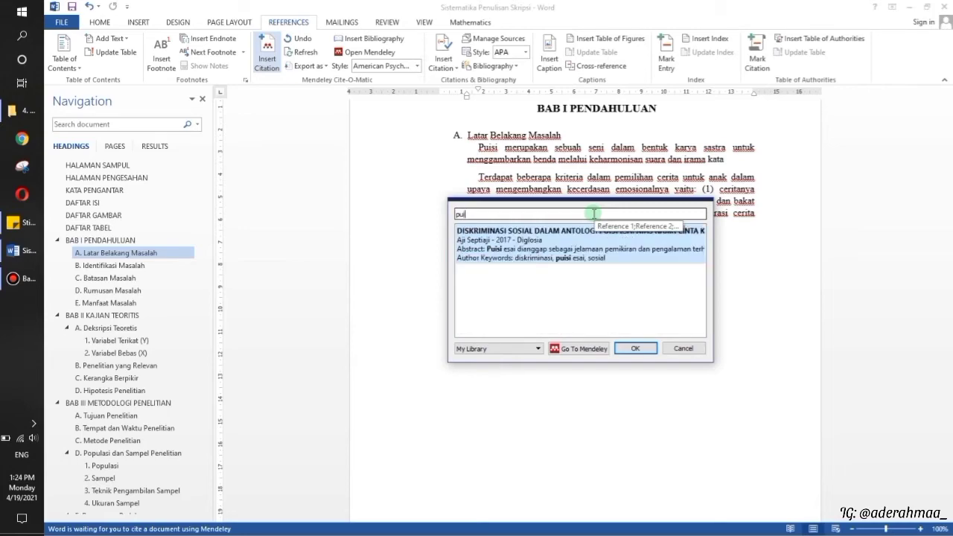
pyautogui.doubleClick(590, 255)
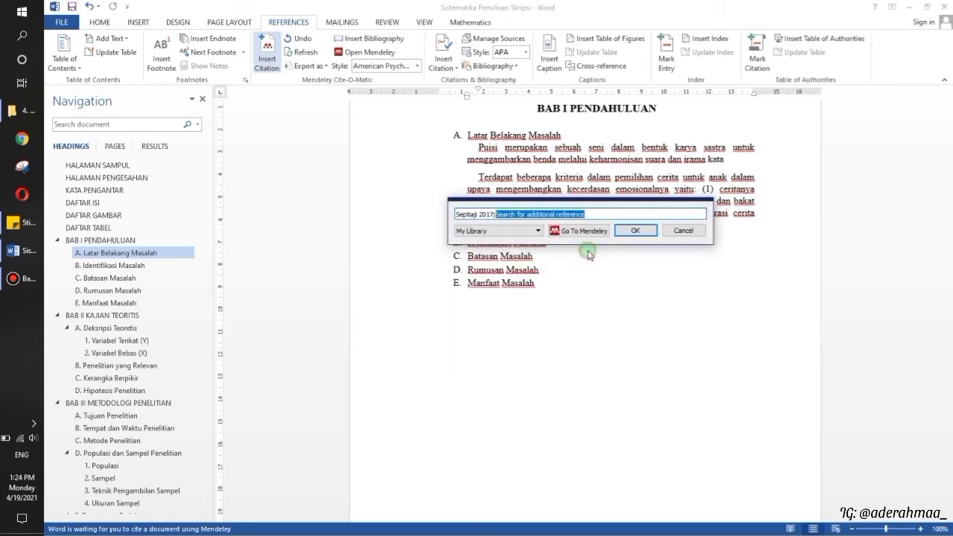
pyautogui.click(635, 231)
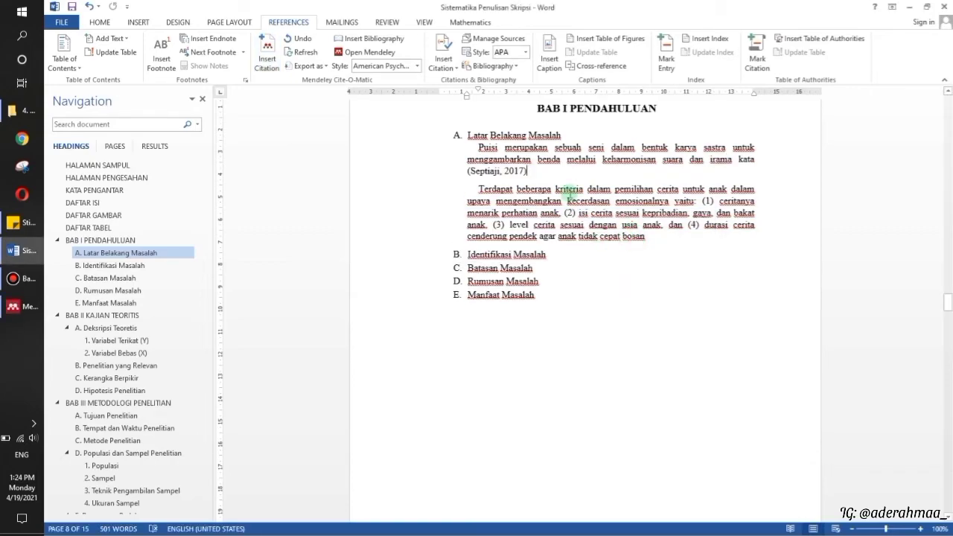
pyautogui.write('.')
# Step: Cite the 2020 Cypriot Journal and 2018 Judika articles together after "tidak cepat bosan", ending the sentence with a period
pyautogui.click(657, 237)
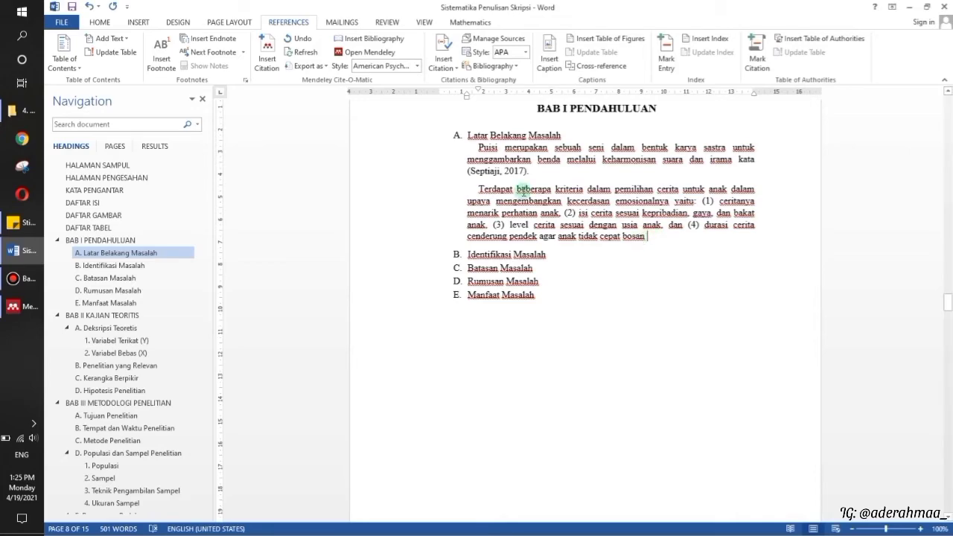
pyautogui.click(281, 59)
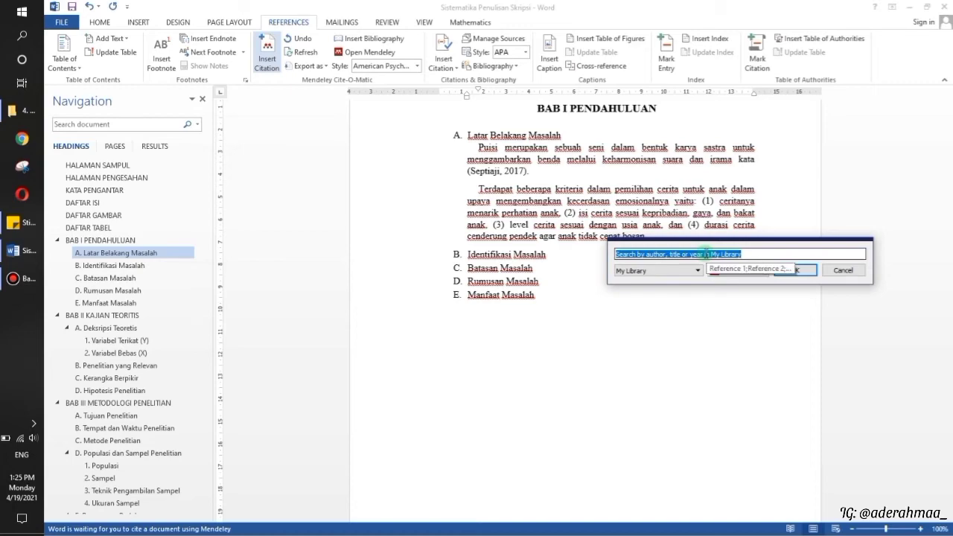
pyautogui.write('a')
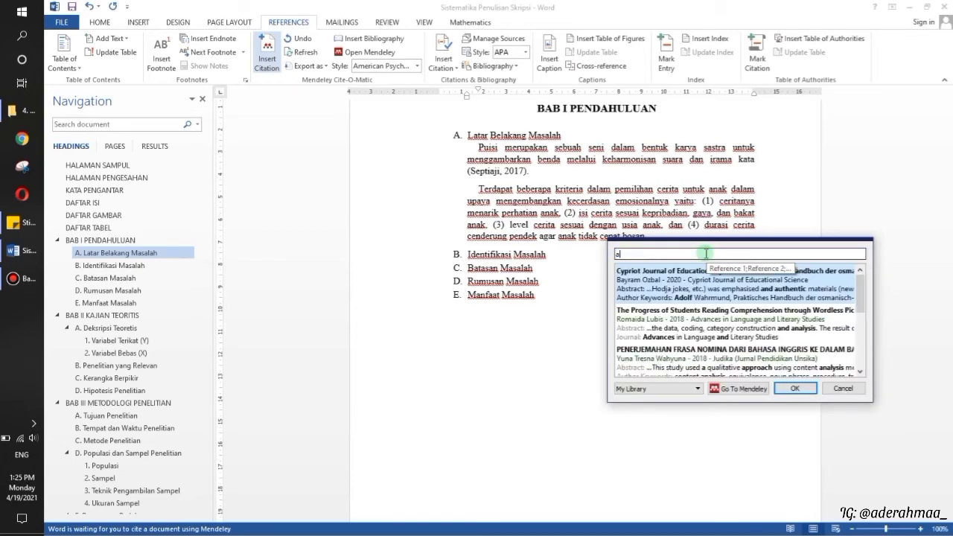
pyautogui.click(692, 283)
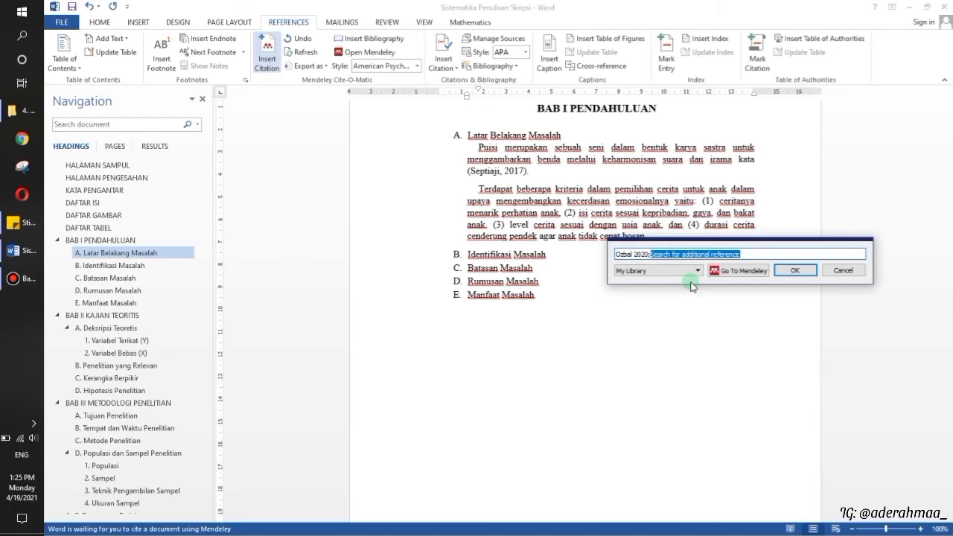
pyautogui.write('d')
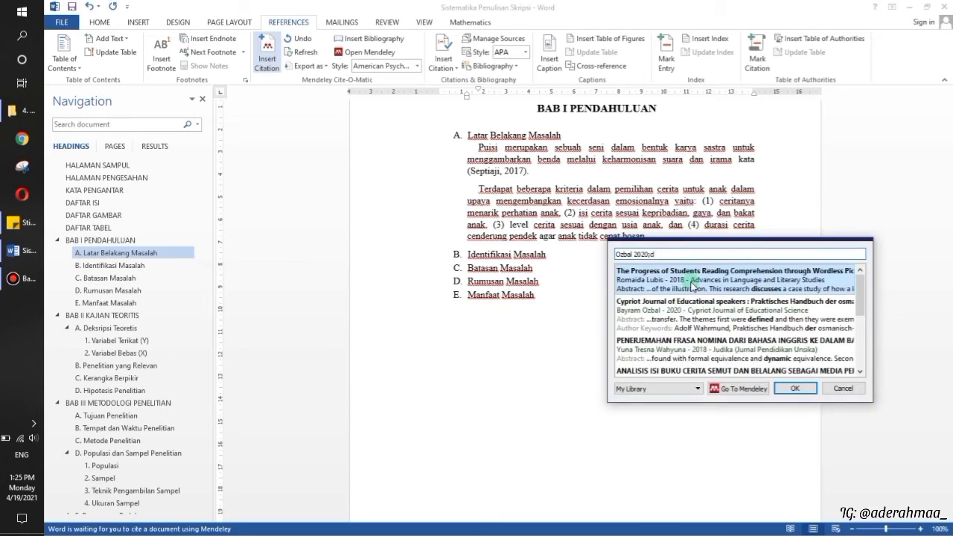
pyautogui.click(692, 343)
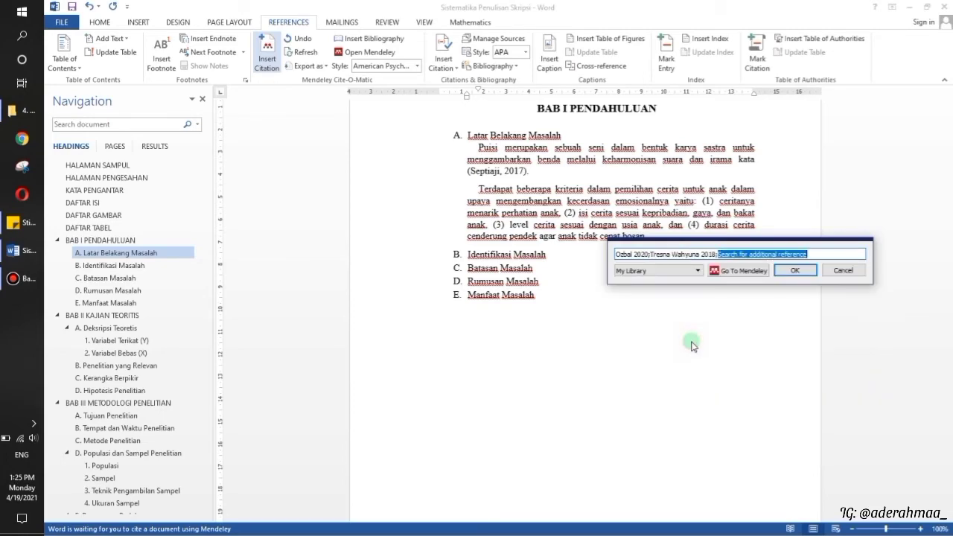
pyautogui.click(795, 272)
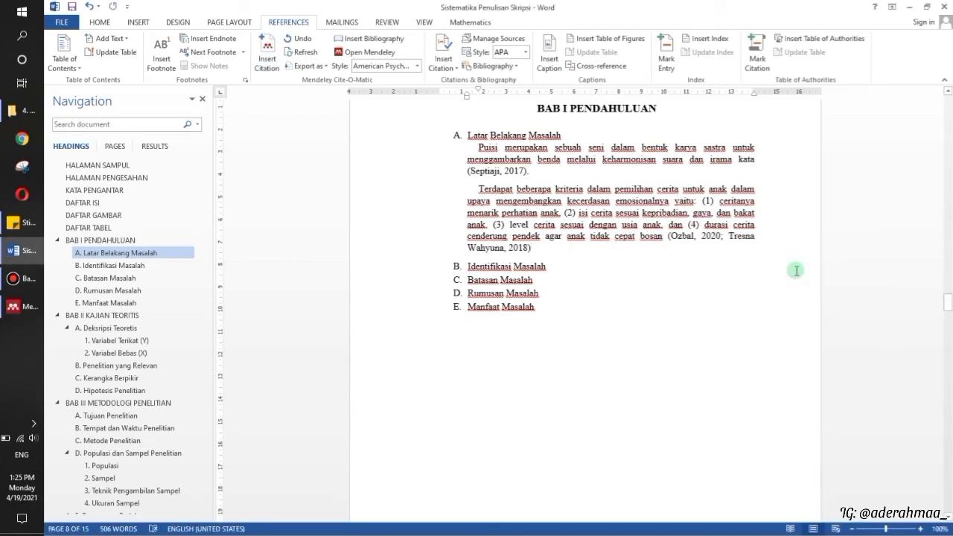
pyautogui.write('.')
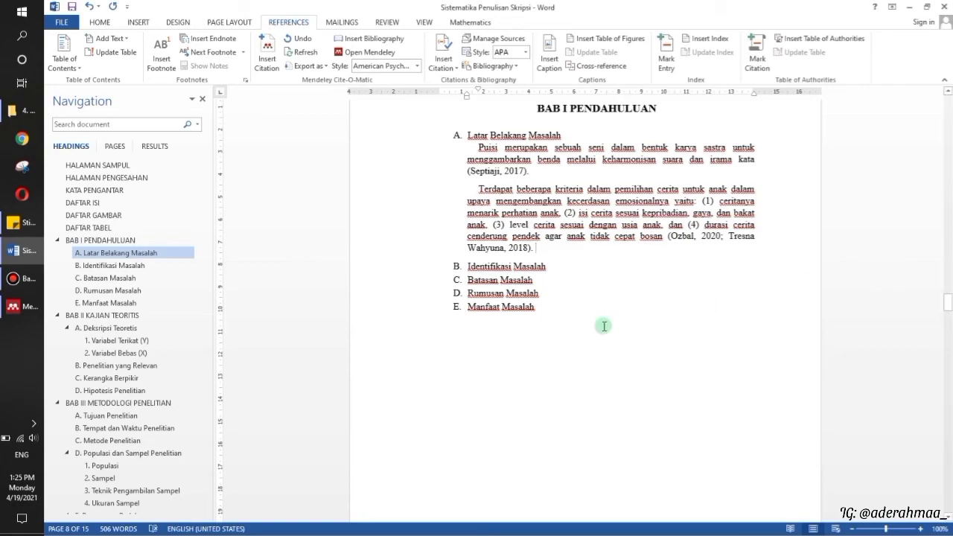
# Step: Insert the Mendeley bibliography under the DAFTAR PUSTAKA heading, using the American Psychological Association 7th edition style
pyautogui.moveTo(201, 286); pyautogui.dragTo(201, 450)
pyautogui.click(128, 497)
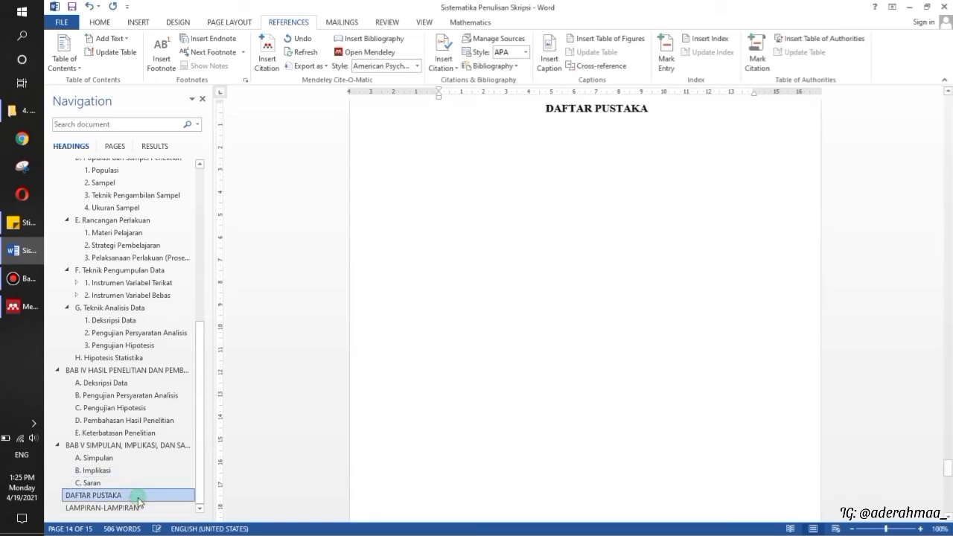
pyautogui.click(498, 131)
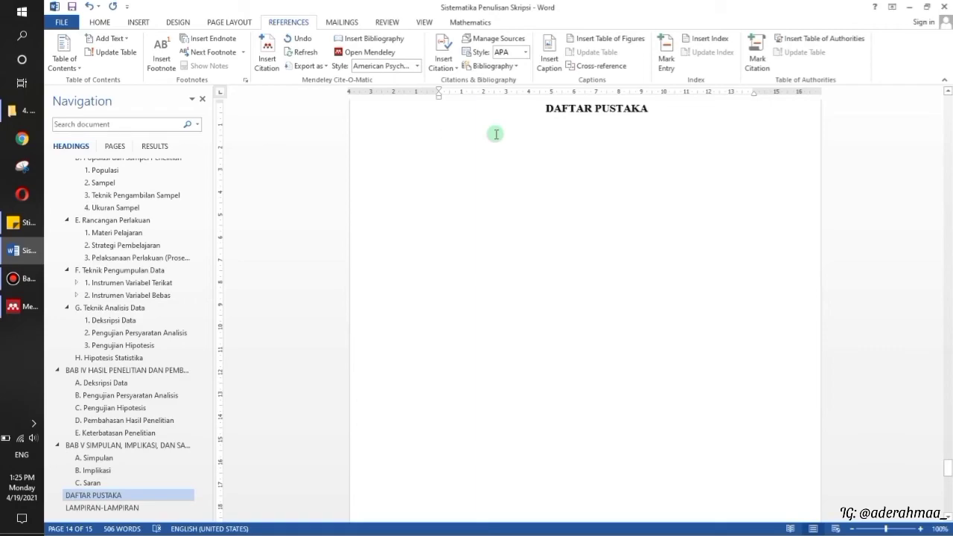
pyautogui.click(369, 43)
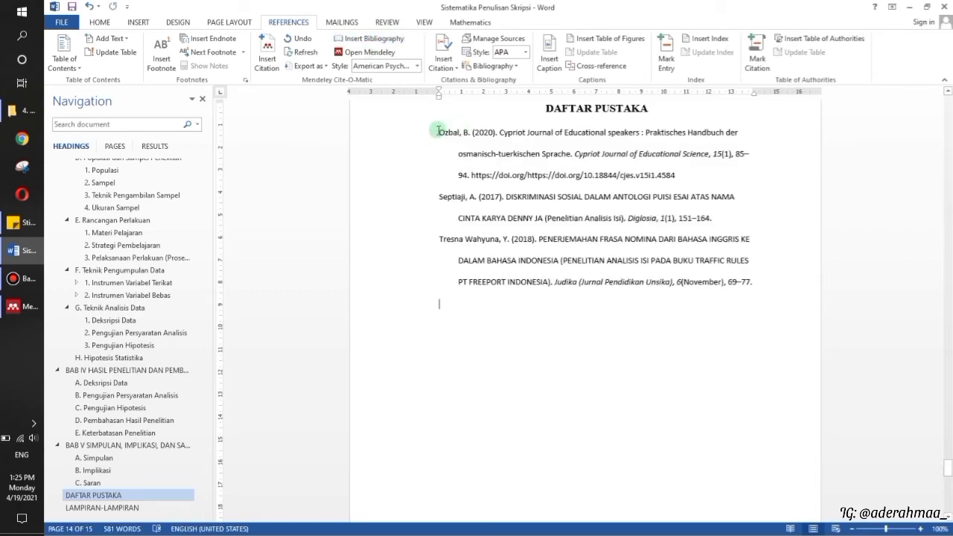
pyautogui.click(417, 66)
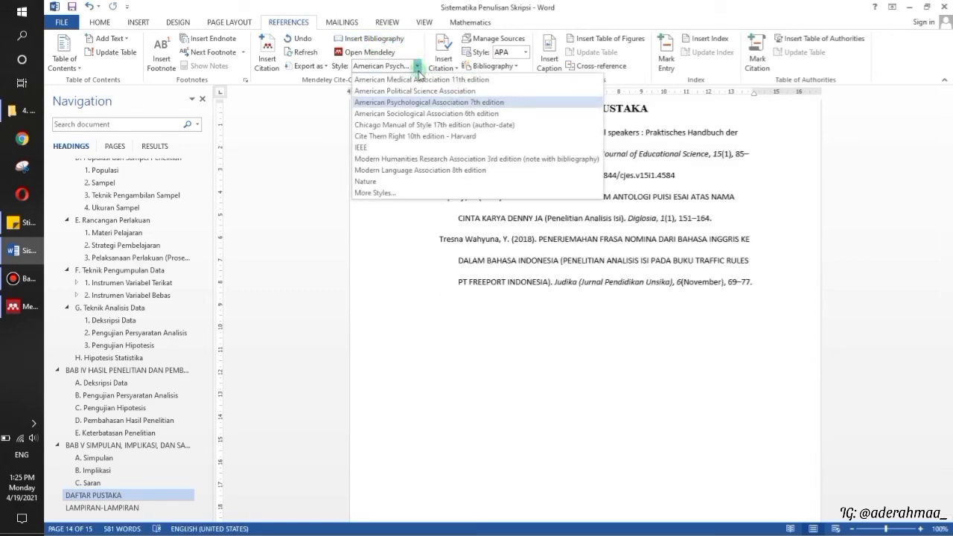
pyautogui.click(422, 105)
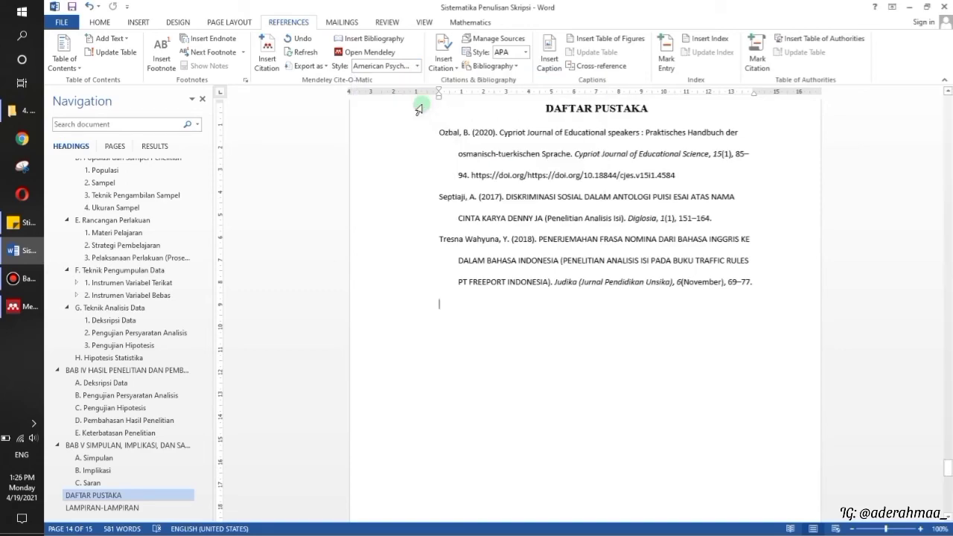
# Step: Format the bibliography entries in Times New Roman, one font size larger, with justified alignment
pyautogui.moveTo(439, 132); pyautogui.dragTo(775, 282)
pyautogui.click(805, 240)
pyautogui.write('T')
pyautogui.press('Return')
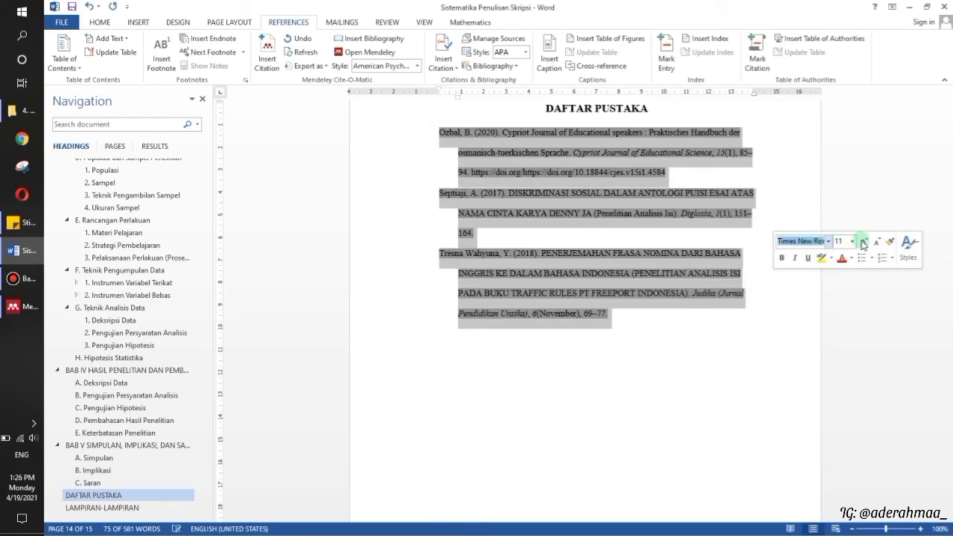
pyautogui.hotkey('ctrl', 'j')
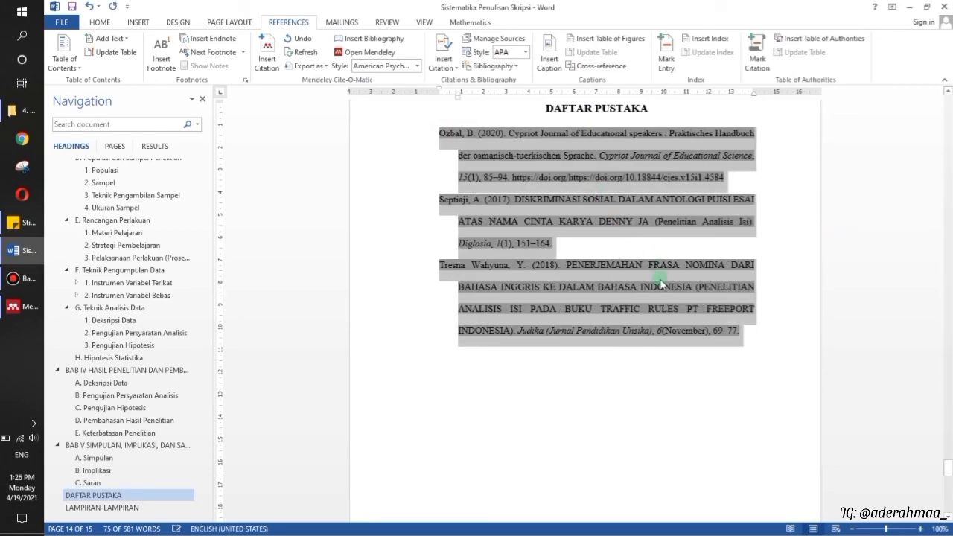
pyautogui.click(578, 110)
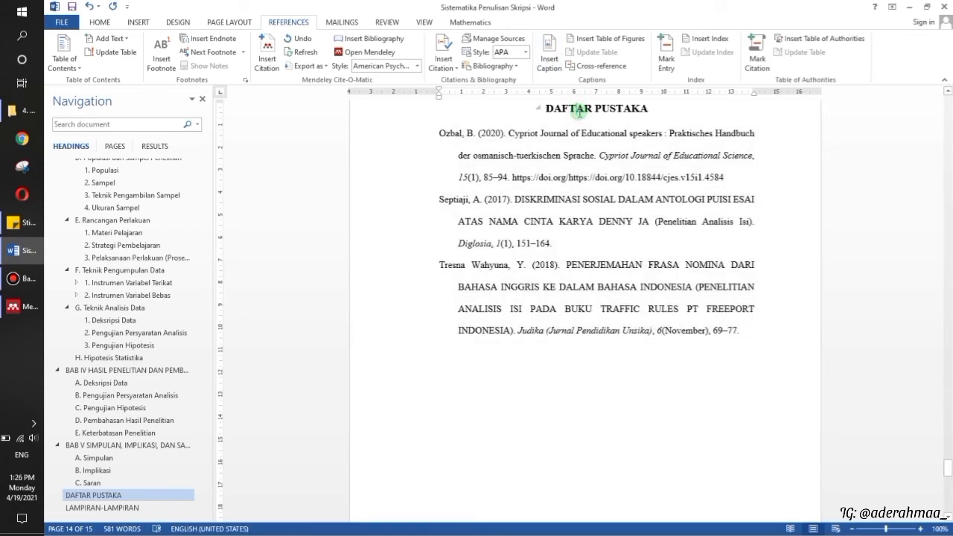